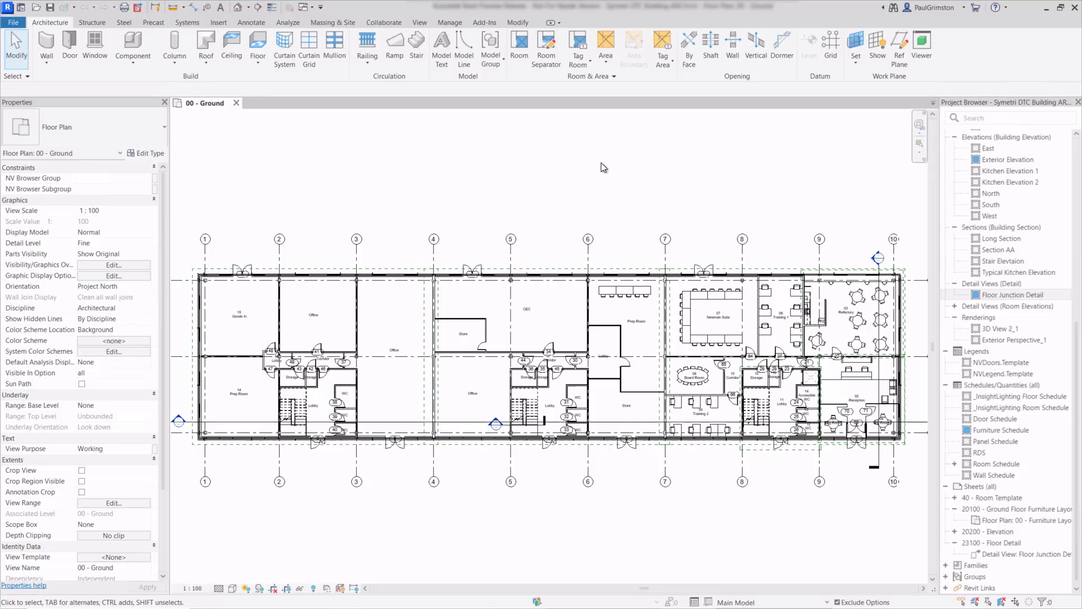
- Set the UI active theme to Dark in the program options and apply it
{"action": "left_click", "coordinate": [20, 24]}
{"action": "left_click", "coordinate": [182, 307]}
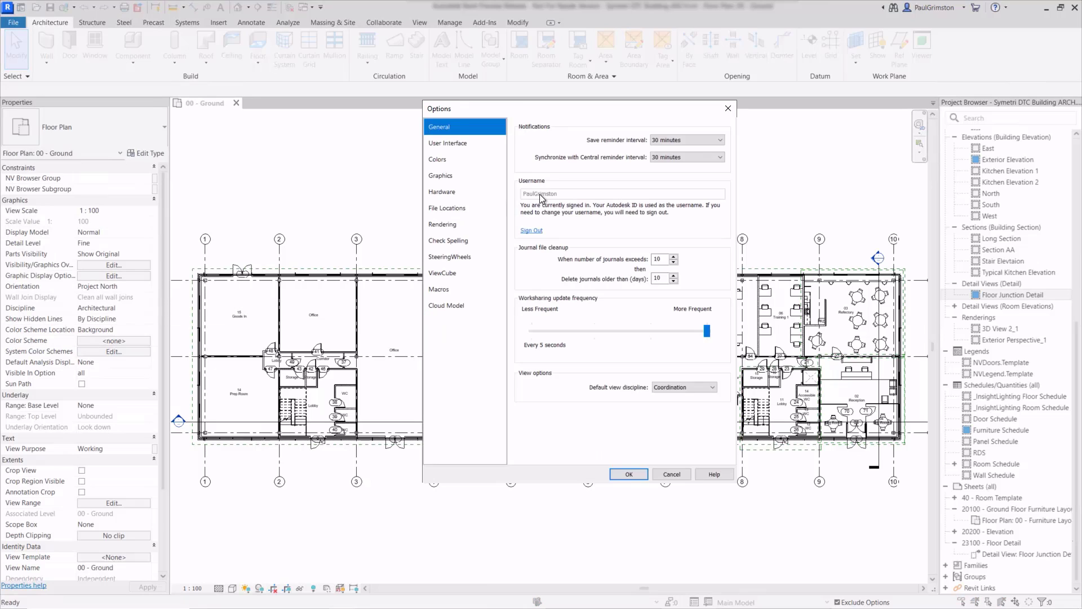
{"action": "left_click", "coordinate": [449, 159]}
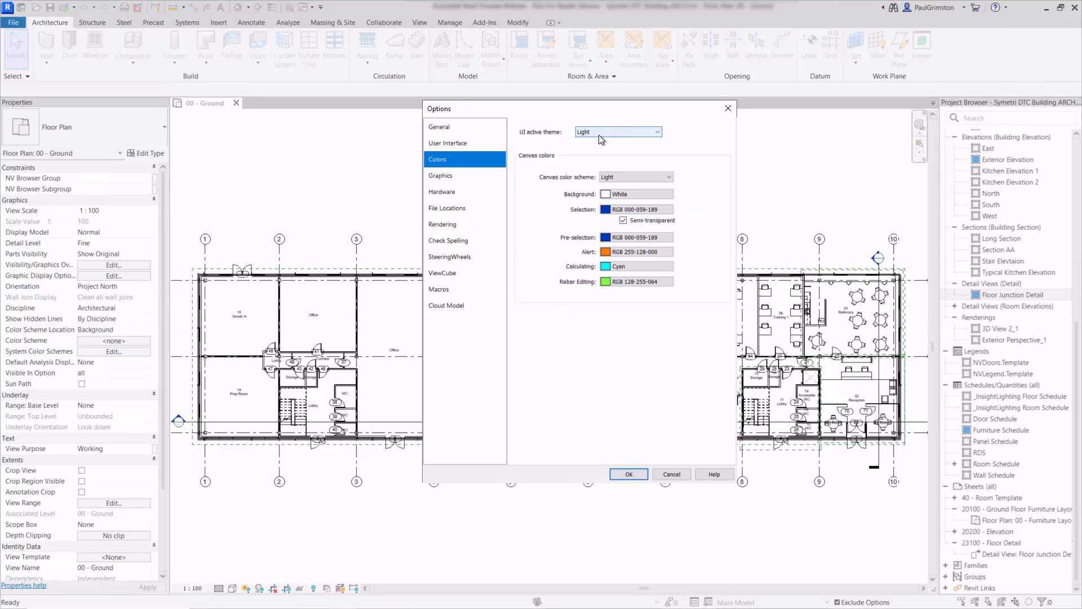
{"action": "left_click", "coordinate": [659, 135]}
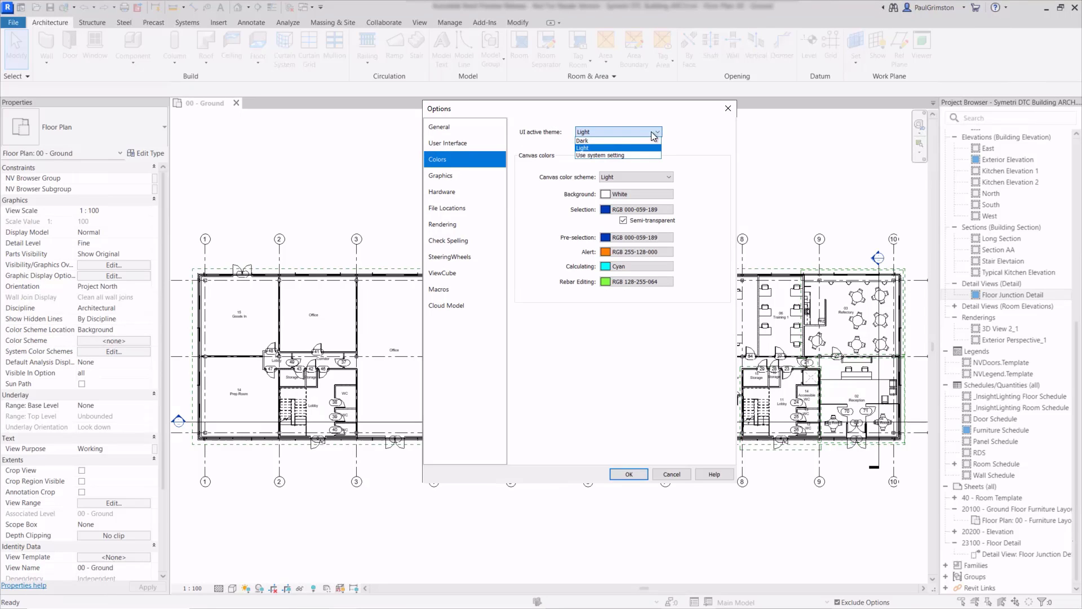
{"action": "left_click", "coordinate": [587, 144]}
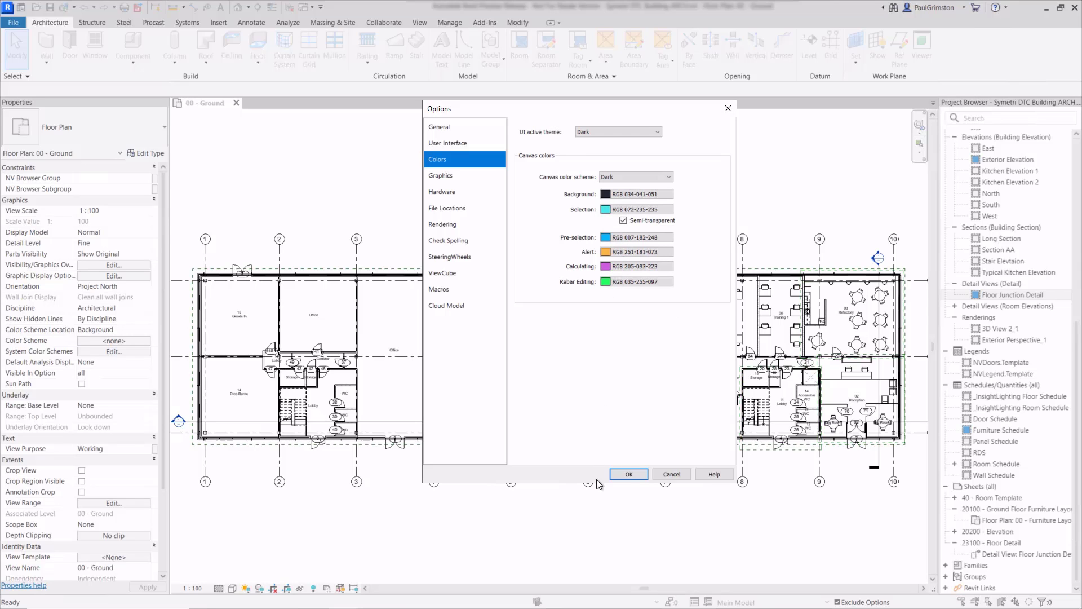
{"action": "left_click", "coordinate": [627, 474]}
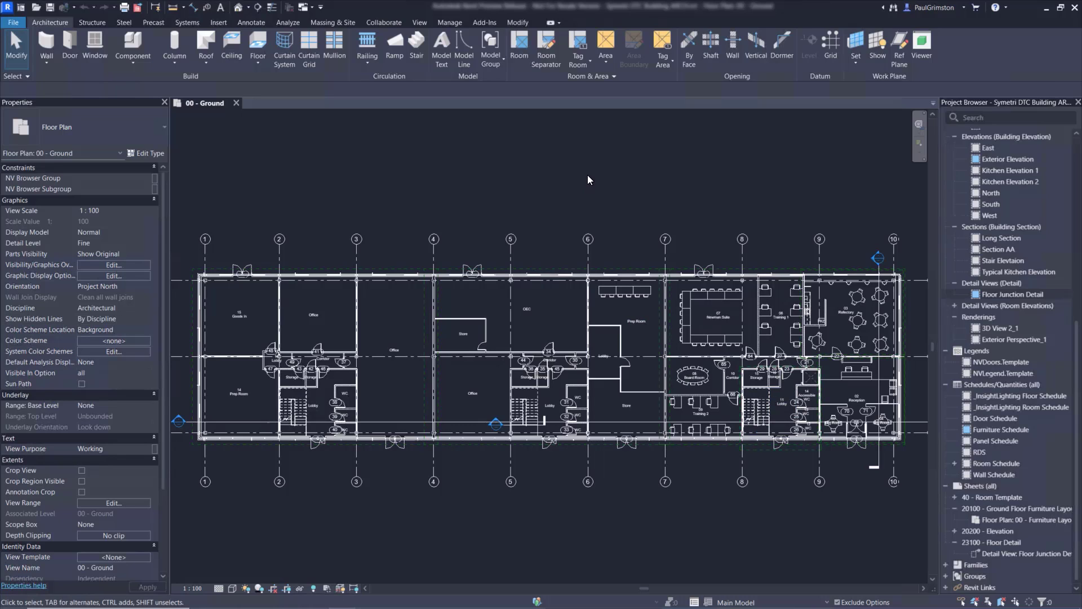
{"action": "scroll", "coordinate": [648, 299], "scroll_direction": "up", "scroll_amount": 1}
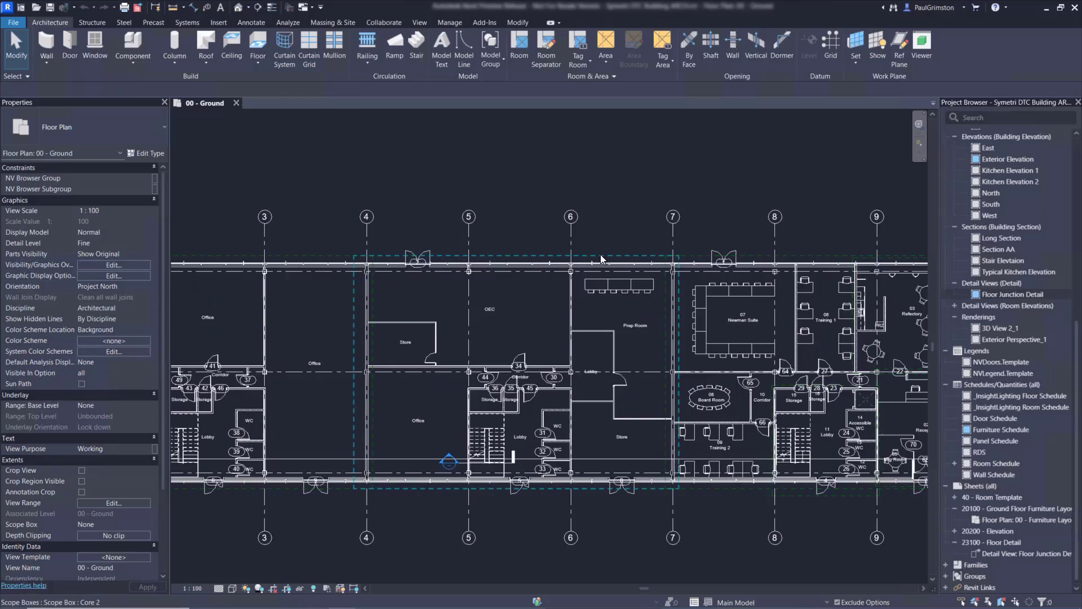
{"action": "scroll", "coordinate": [558, 263], "scroll_direction": "up", "scroll_amount": 5}
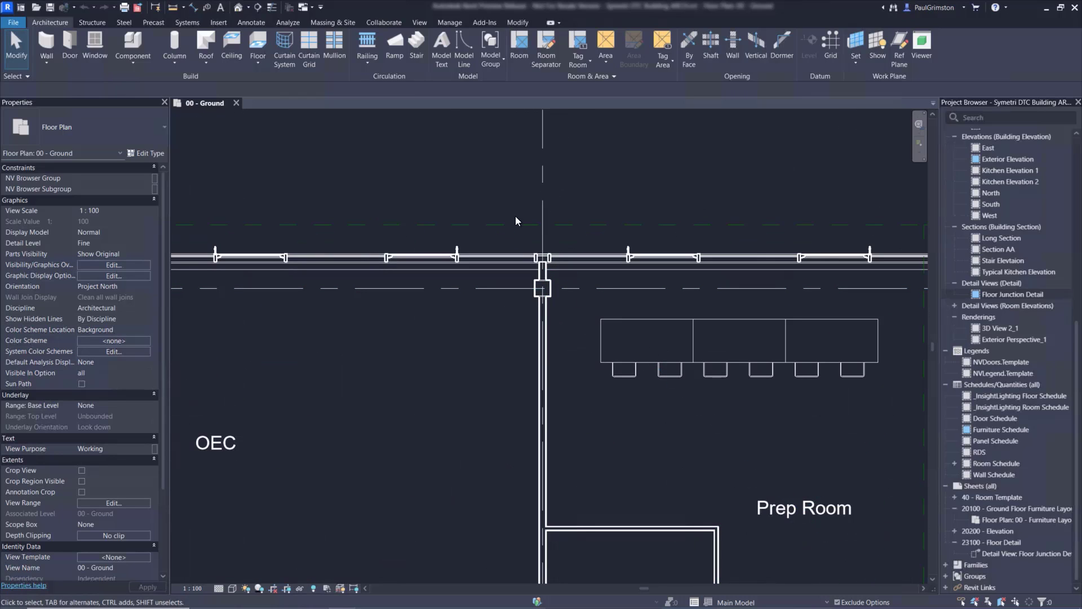
{"action": "scroll", "coordinate": [656, 200], "scroll_direction": "down", "scroll_amount": 3}
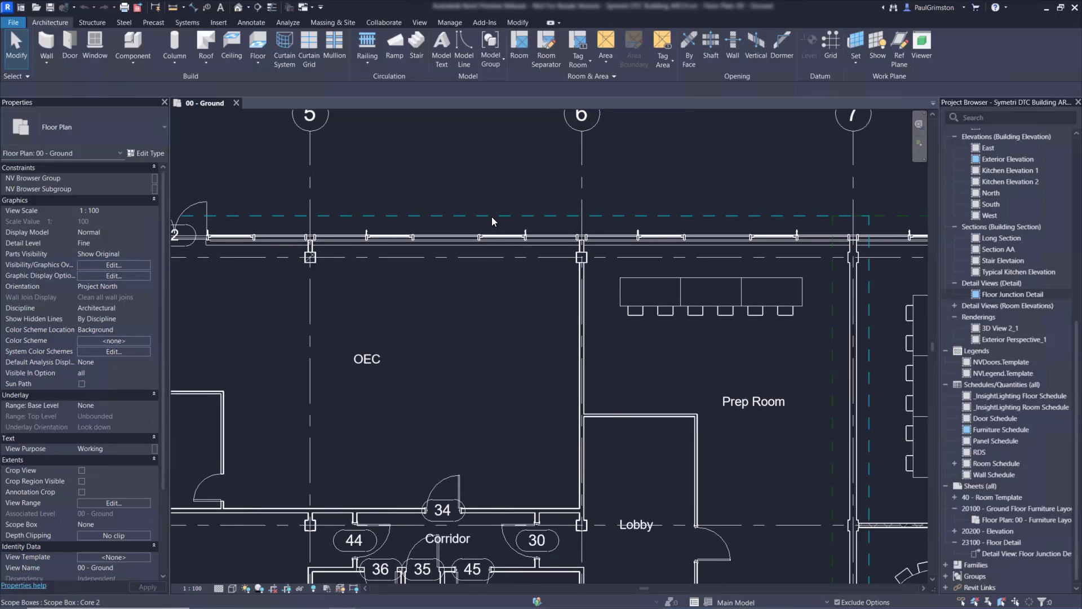
{"action": "scroll", "coordinate": [677, 167], "scroll_direction": "down", "scroll_amount": 5}
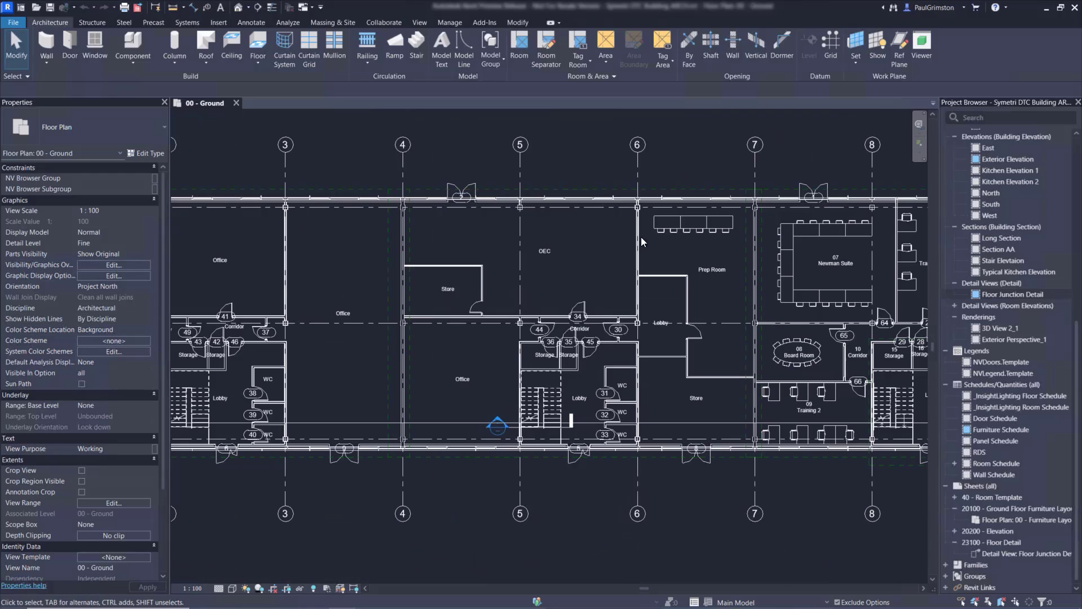
{"action": "scroll", "coordinate": [517, 353], "scroll_direction": "down", "scroll_amount": 3}
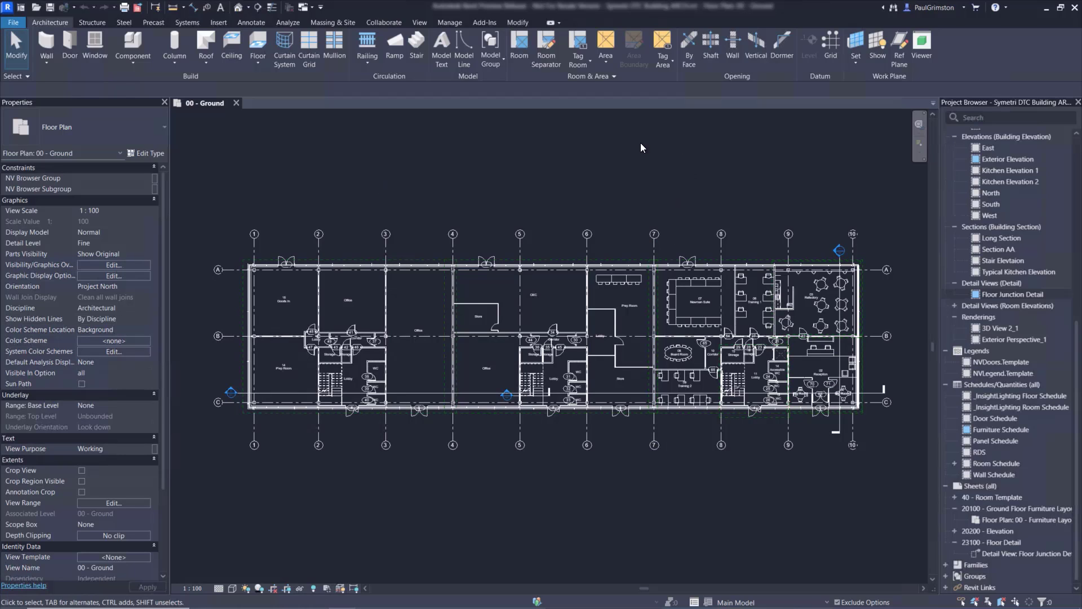
- Switch only the drawing canvas of the 00 - Ground floor plan to the light theme
{"action": "left_click", "coordinate": [420, 23]}
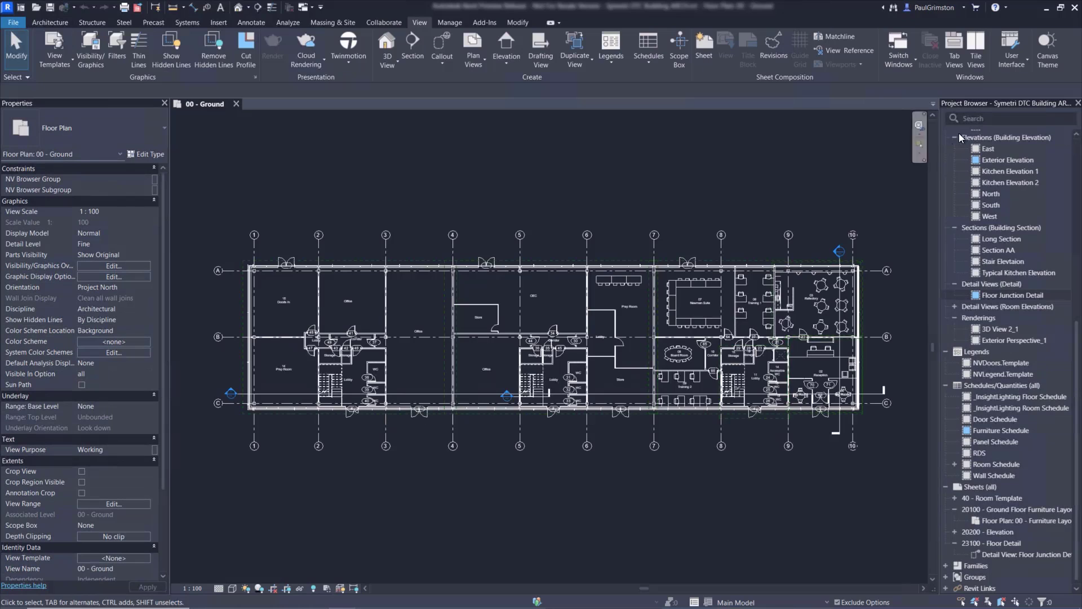
{"action": "left_click", "coordinate": [1050, 49]}
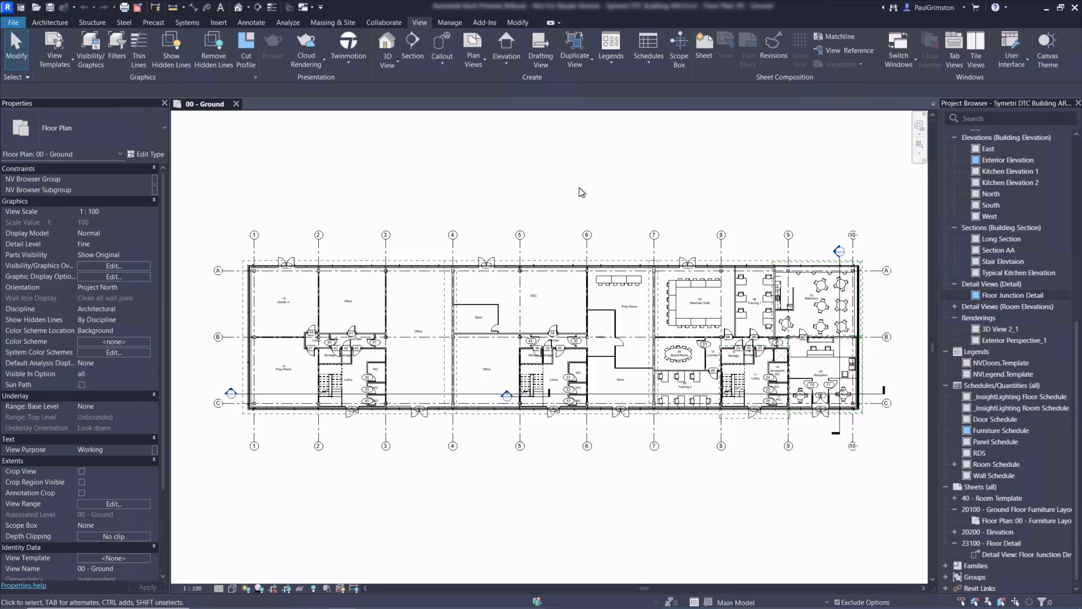
{"action": "scroll", "coordinate": [834, 321], "scroll_direction": "up", "scroll_amount": 2}
{"action": "scroll", "coordinate": [793, 301], "scroll_direction": "up", "scroll_amount": 6}
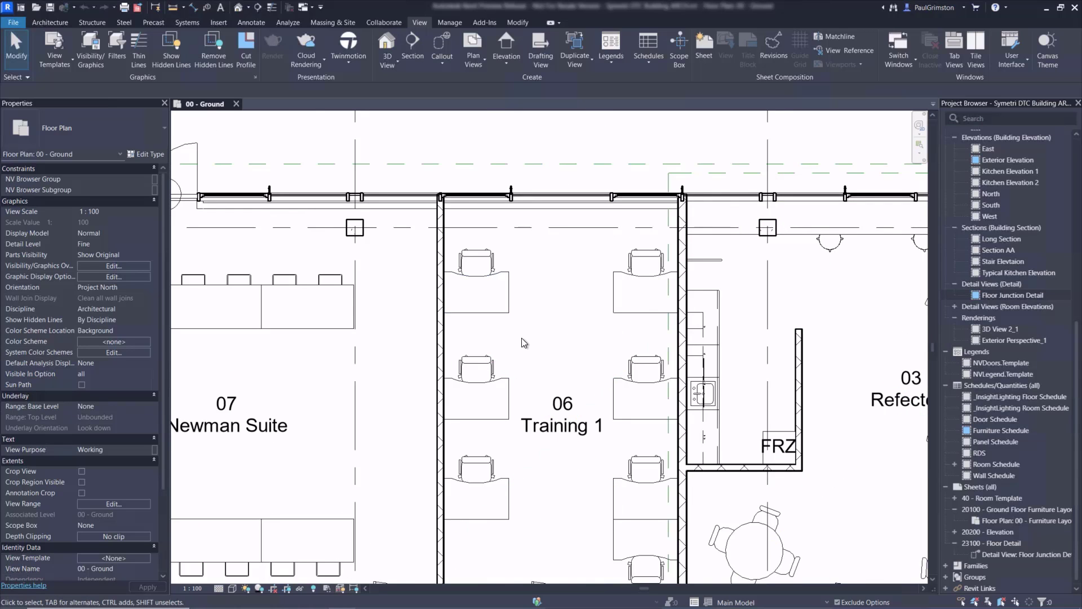
{"action": "scroll", "coordinate": [569, 275], "scroll_direction": "down", "scroll_amount": 6}
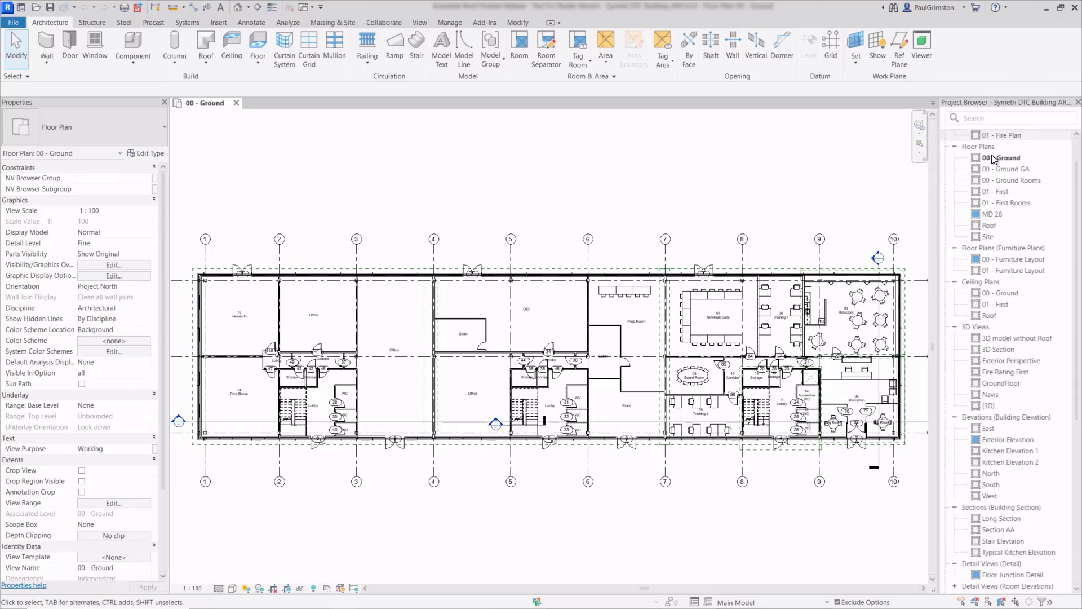
- Check the option for view placement on sheet status icons on the Floor Plans group in the Project Browser
{"action": "right_click", "coordinate": [986, 149]}
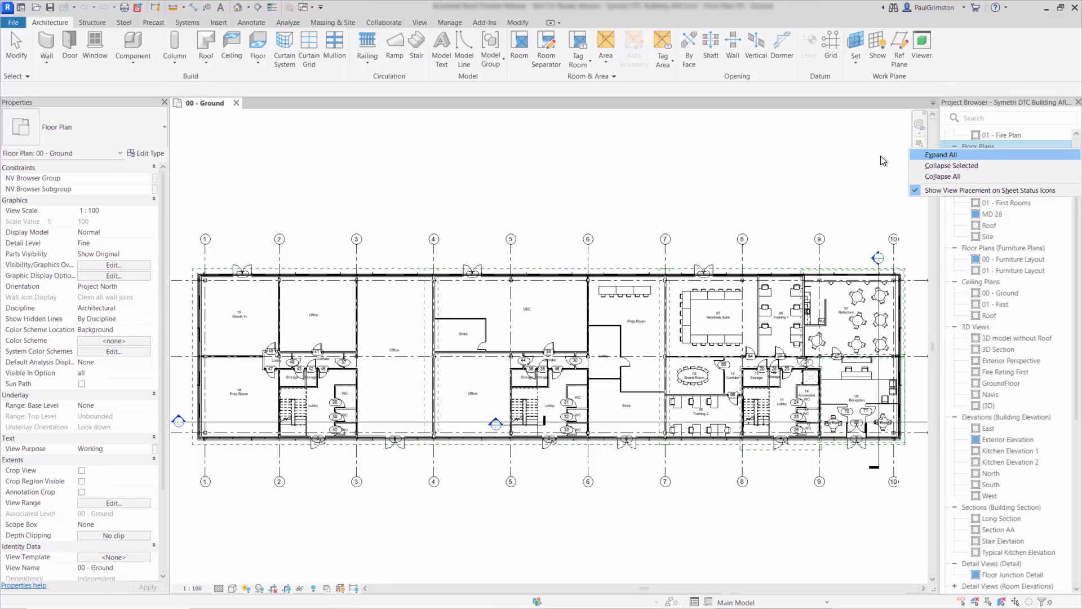
{"action": "left_click", "coordinate": [827, 175]}
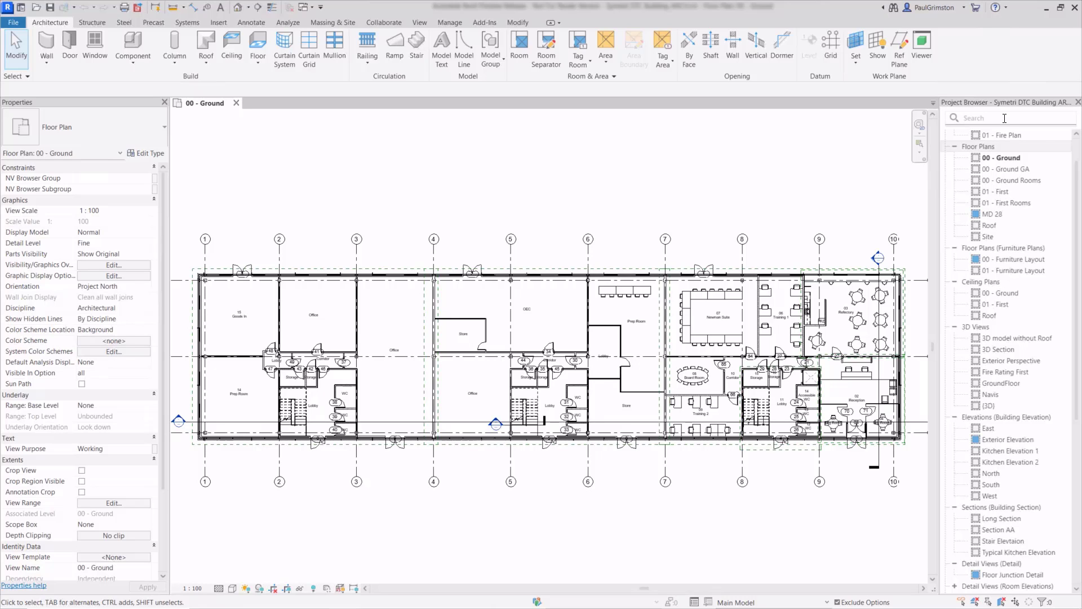
- Find and open the Floor Junction Detail view by searching the Project Browser for "fl", and clear the search
{"action": "left_click", "coordinate": [988, 117]}
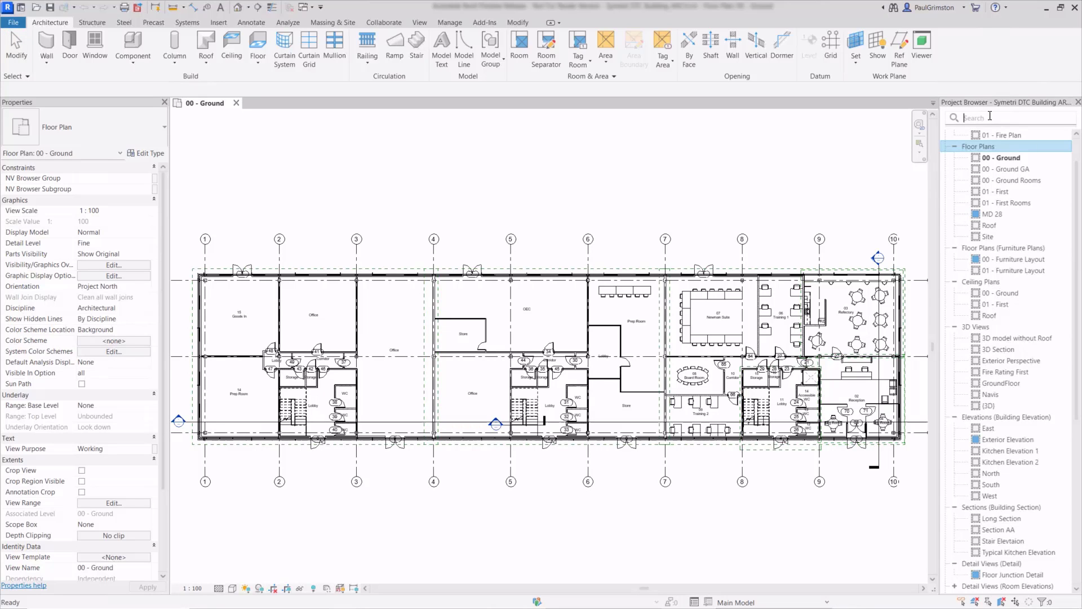
{"action": "type", "text": "fl"}
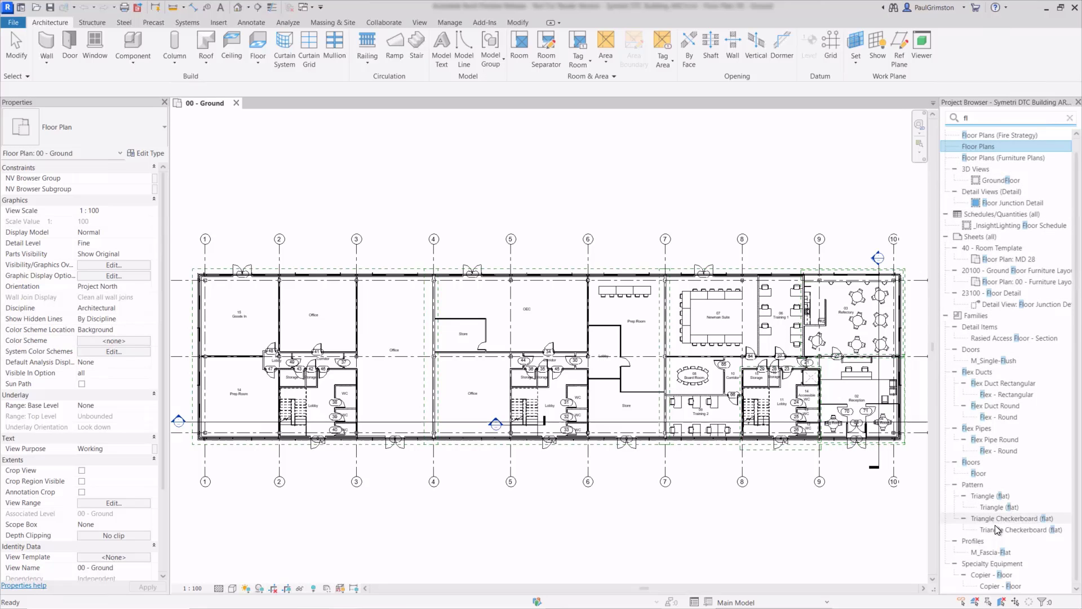
{"action": "left_click", "coordinate": [992, 116]}
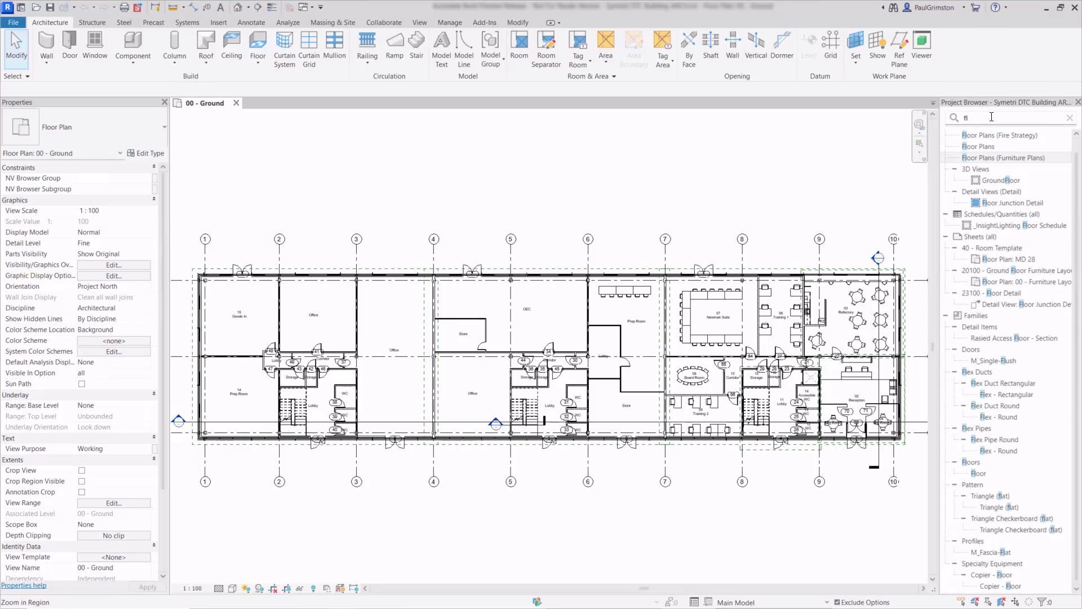
{"action": "left_click", "coordinate": [1007, 203]}
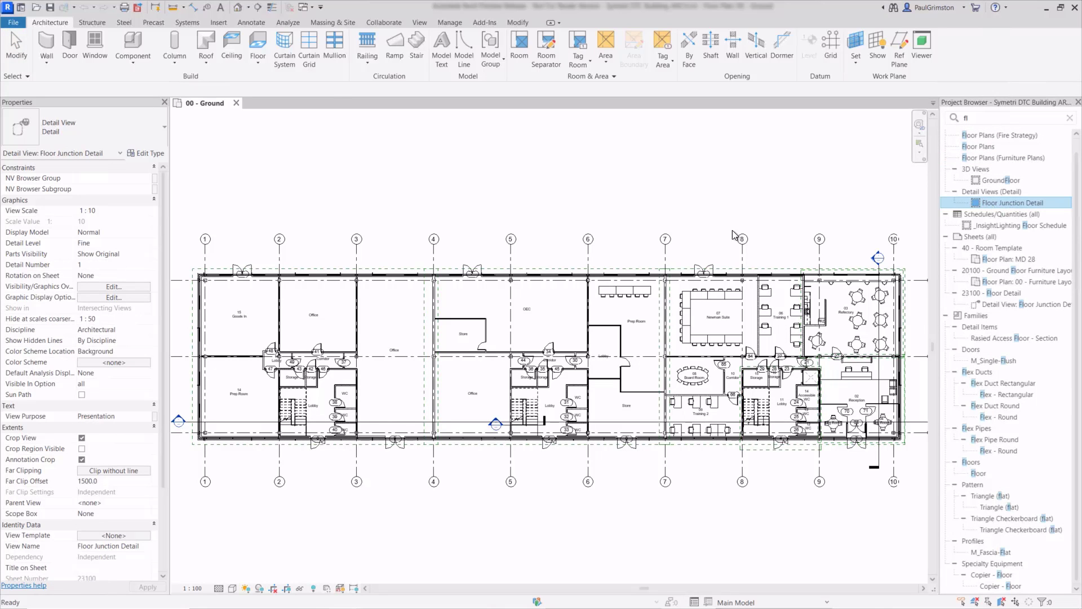
{"action": "key", "text": "Return"}
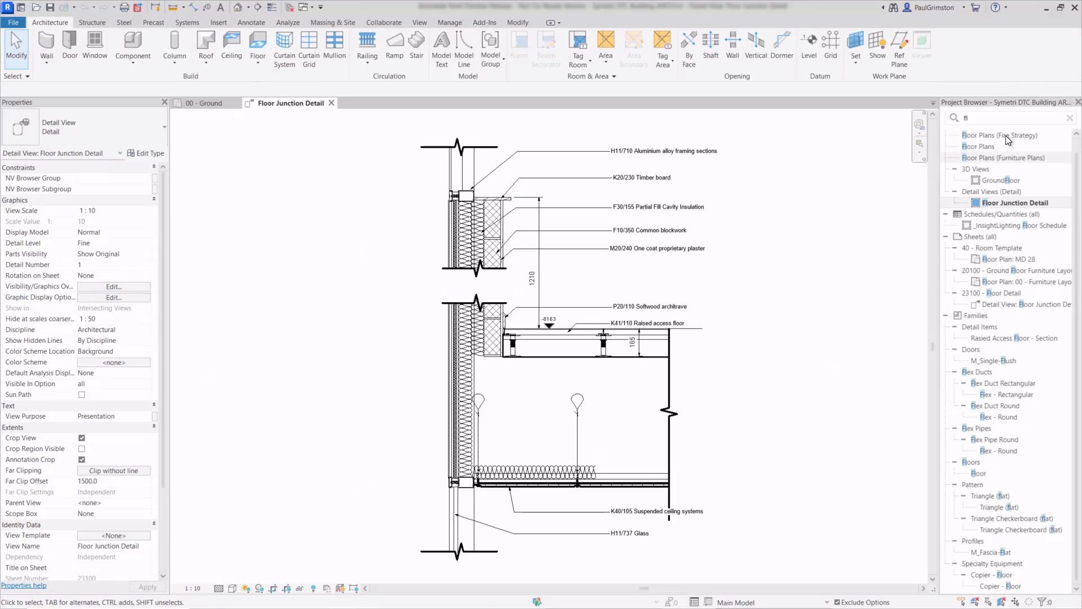
{"action": "left_click", "coordinate": [1071, 119]}
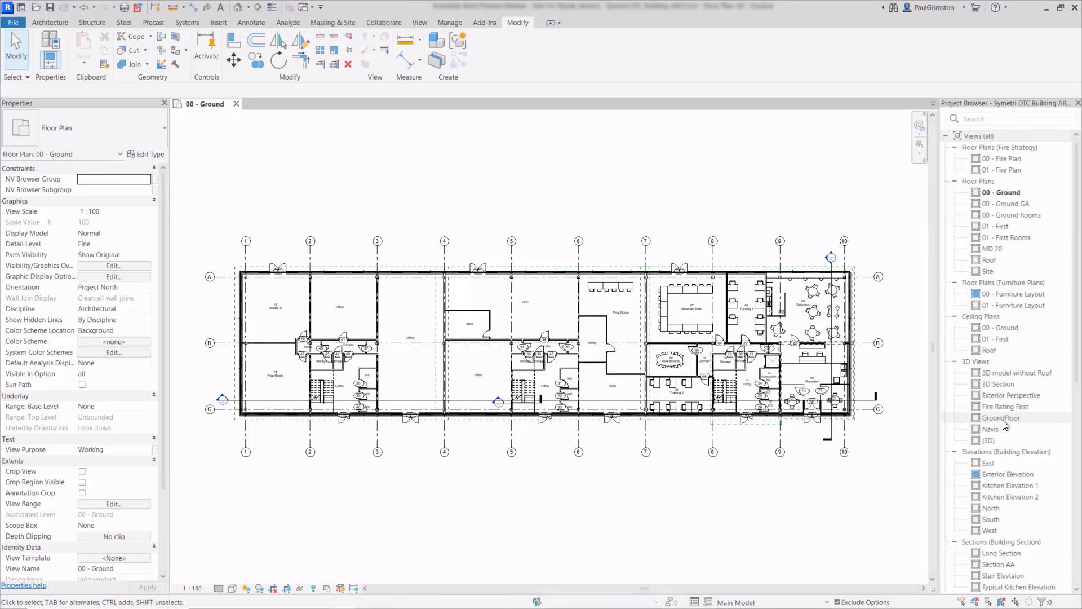
- Open sheet 40100 - Room Layout and search the Project Browser for "md"
{"action": "left_click_drag", "start_coordinate": [1074, 228], "coordinate": [1079, 505]}
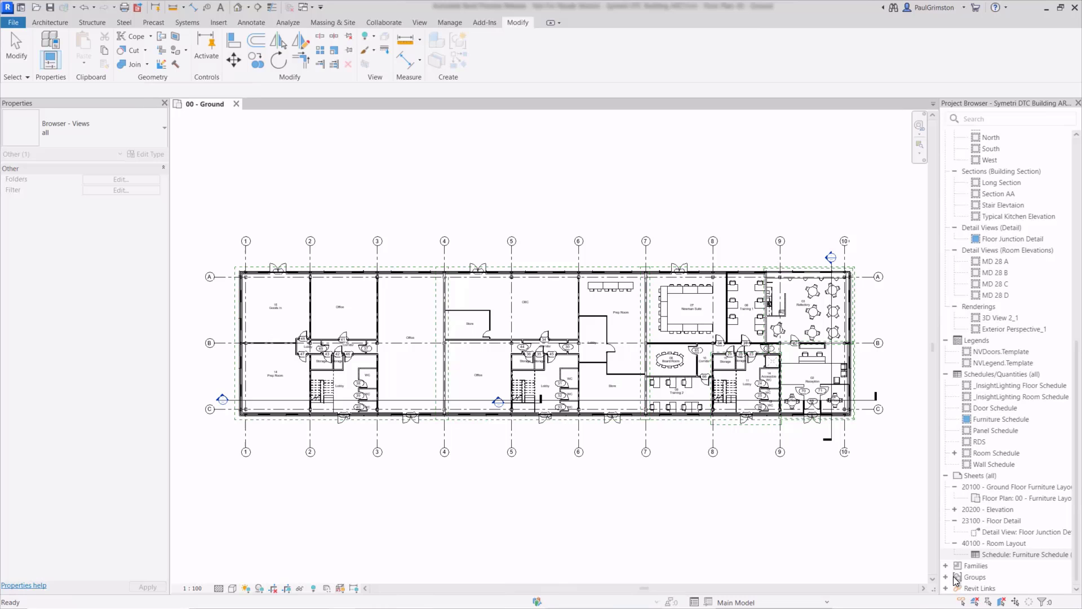
{"action": "double_click", "coordinate": [997, 544]}
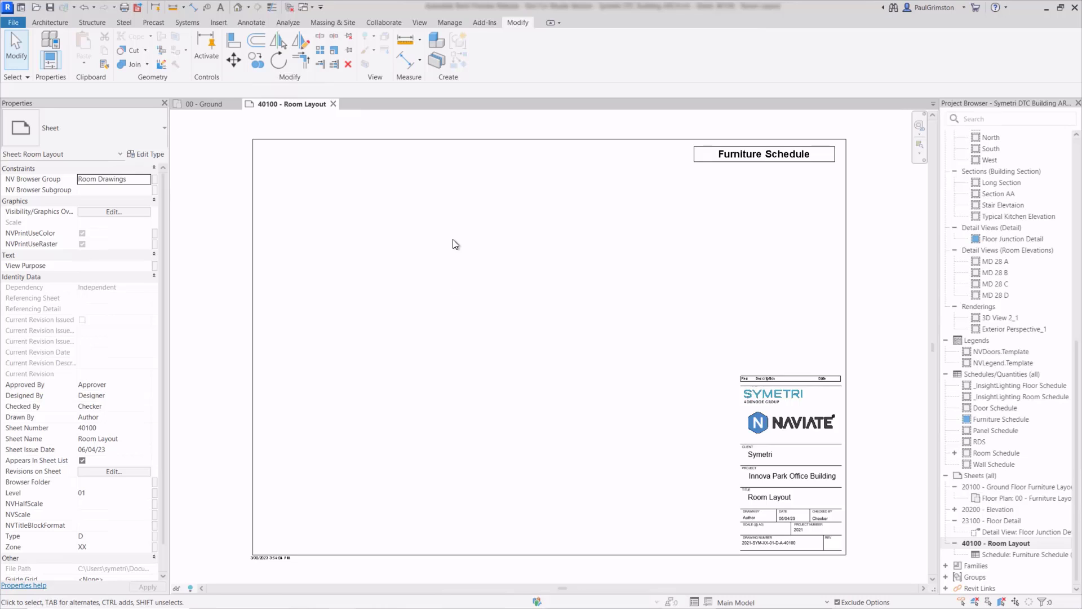
{"action": "left_click", "coordinate": [995, 117]}
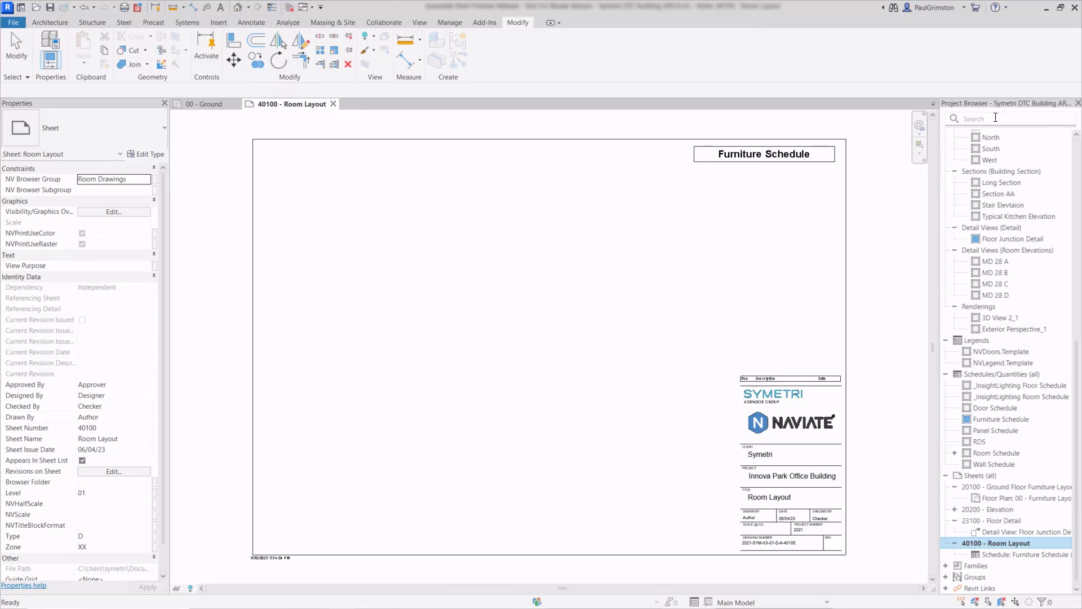
{"action": "type", "text": "md"}
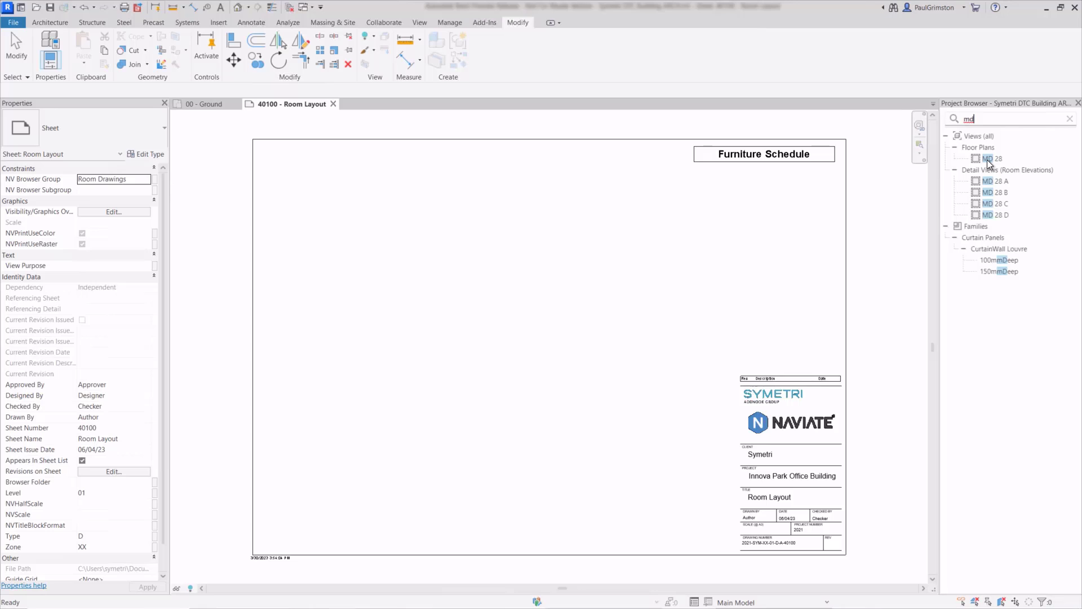
- Place the floor plan MD 28 and the detail views MD 28 A, B, C and D together on the Room Layout sheet
{"action": "left_click", "coordinate": [1000, 156]}
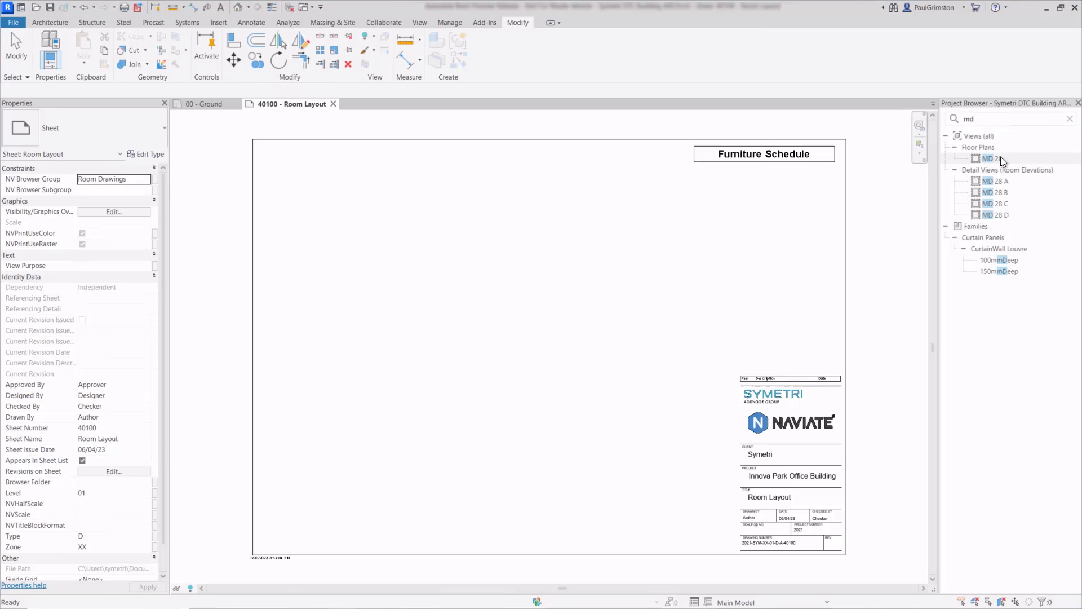
{"action": "left_click", "coordinate": [1006, 180], "text": "ctrl"}
{"action": "left_click", "coordinate": [1002, 192], "text": "ctrl"}
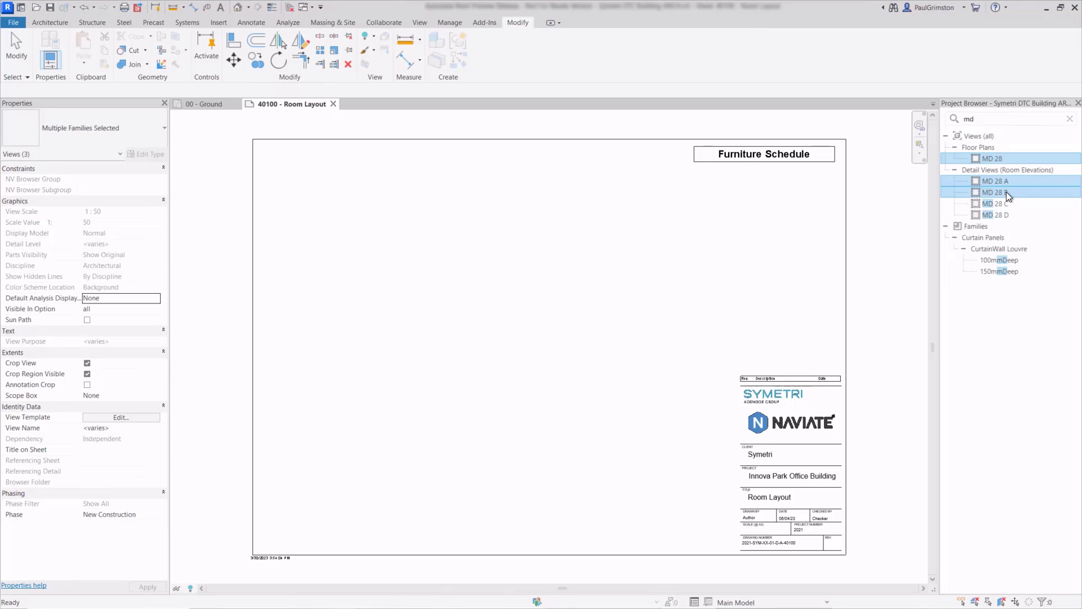
{"action": "left_click", "coordinate": [1005, 204], "text": "ctrl"}
{"action": "left_click", "coordinate": [1004, 216], "text": "ctrl"}
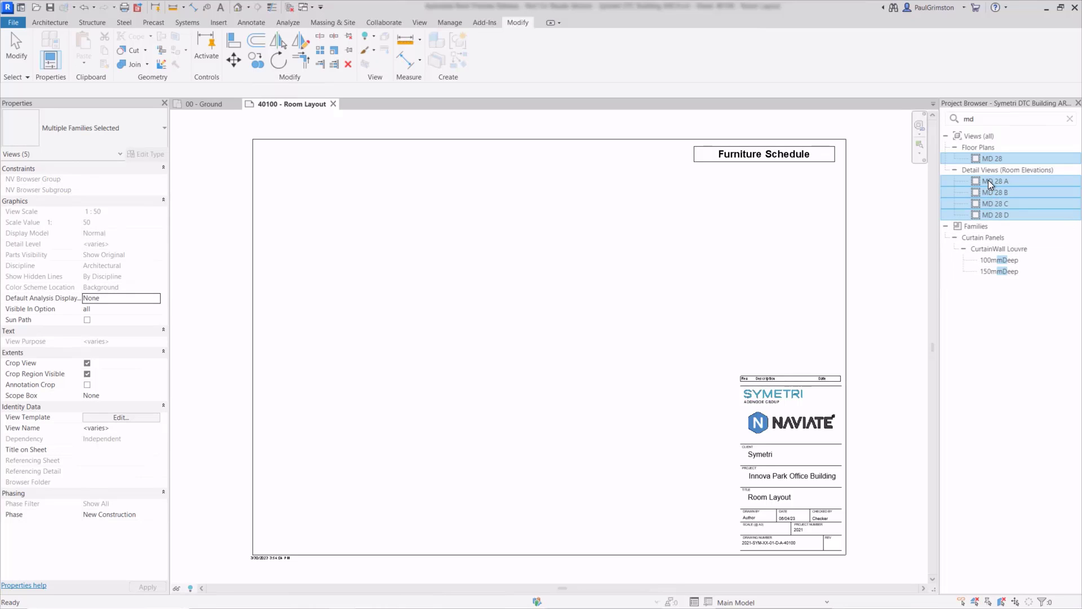
{"action": "left_click_drag", "start_coordinate": [989, 180], "coordinate": [486, 244]}
{"action": "left_click", "coordinate": [450, 257]}
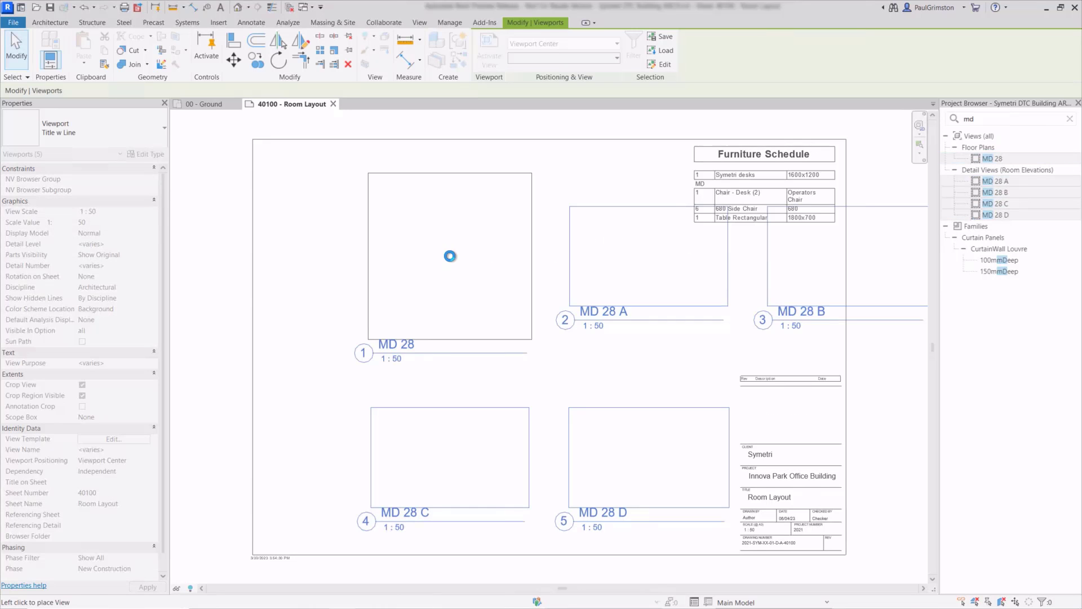
{"action": "scroll", "coordinate": [389, 264], "scroll_direction": "down", "scroll_amount": 2}
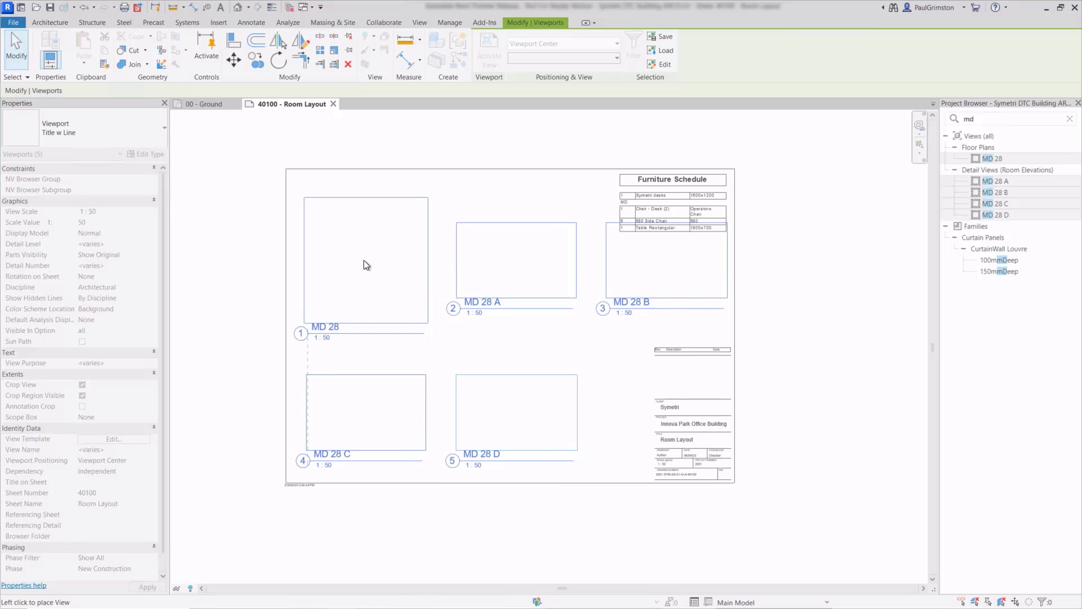
{"action": "left_click", "coordinate": [365, 265]}
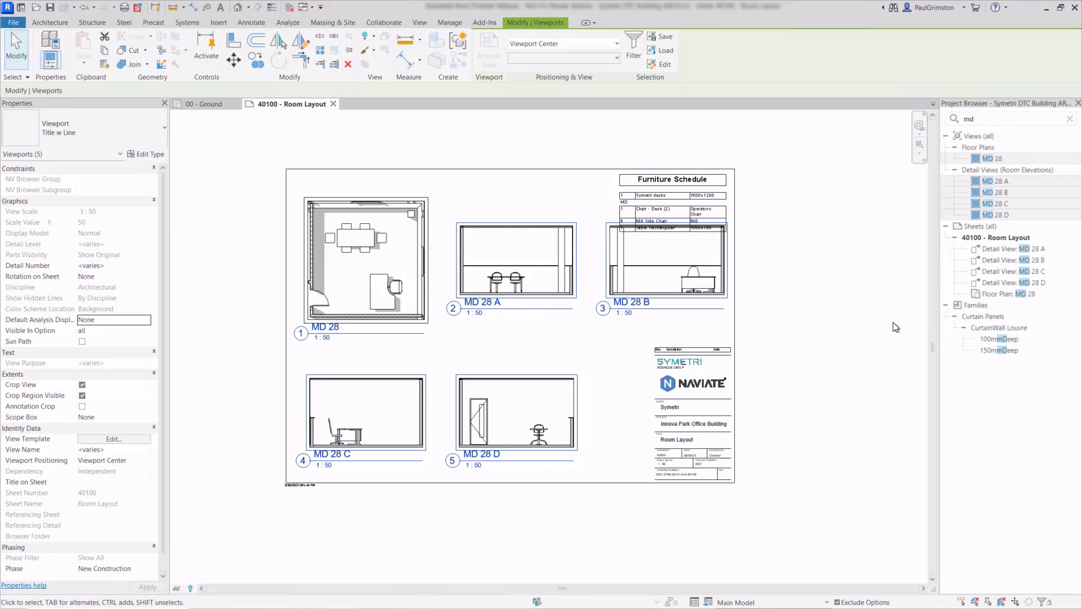
{"action": "middle_click_drag", "start_coordinate": [777, 317], "coordinate": [804, 322]}
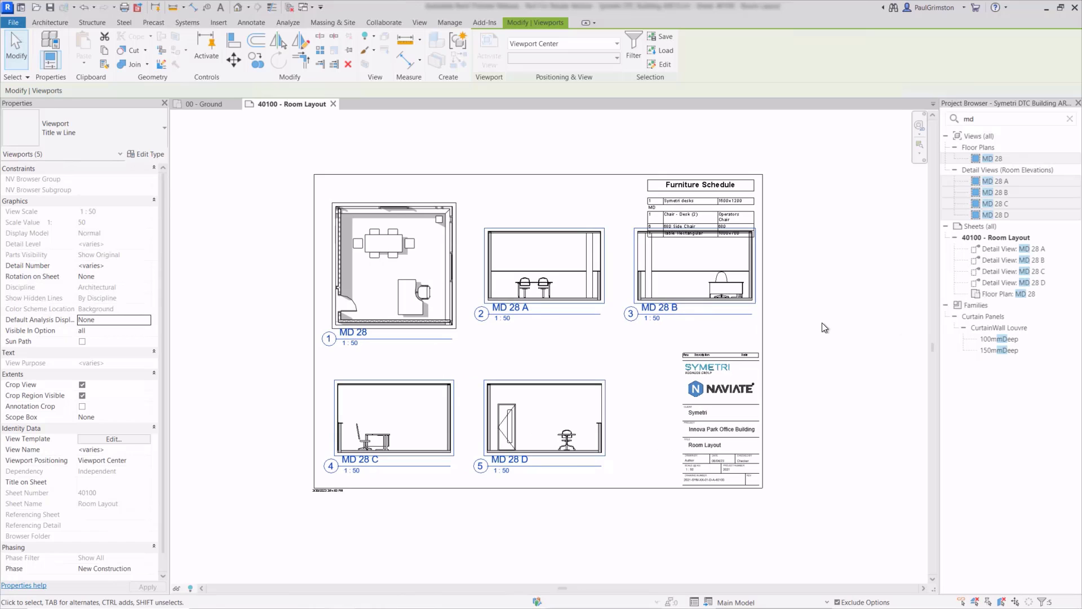
{"action": "left_click", "coordinate": [840, 325]}
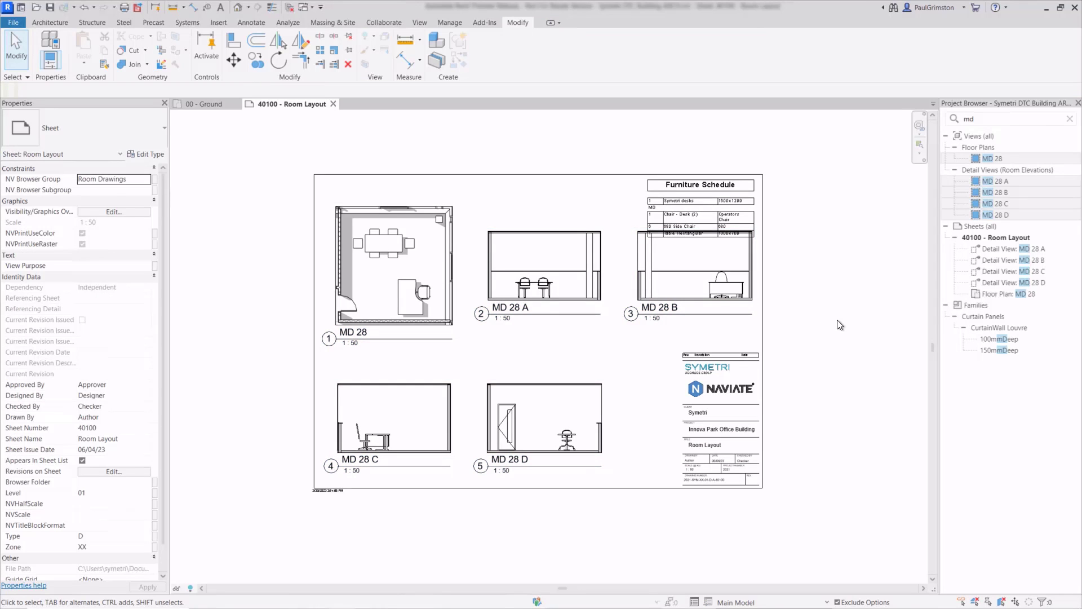
{"action": "scroll", "coordinate": [563, 355], "scroll_direction": "up", "scroll_amount": 2}
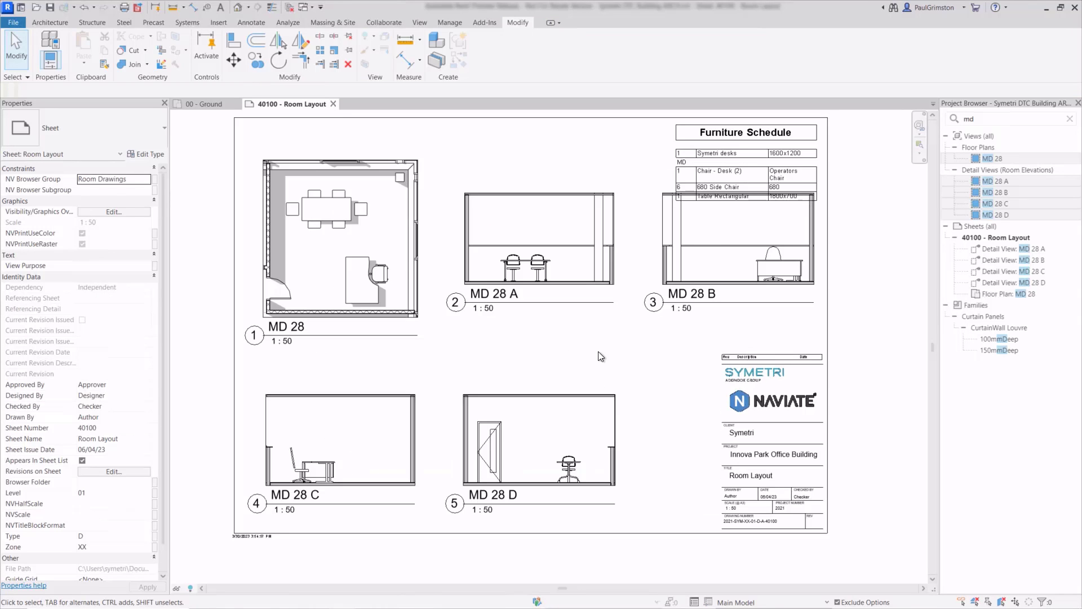
- Move the MD 28 A viewport down towards MD 28 D and place the MD 28 B viewport directly above MD 28 A, clear of the furniture schedule
{"action": "left_click", "coordinate": [550, 290]}
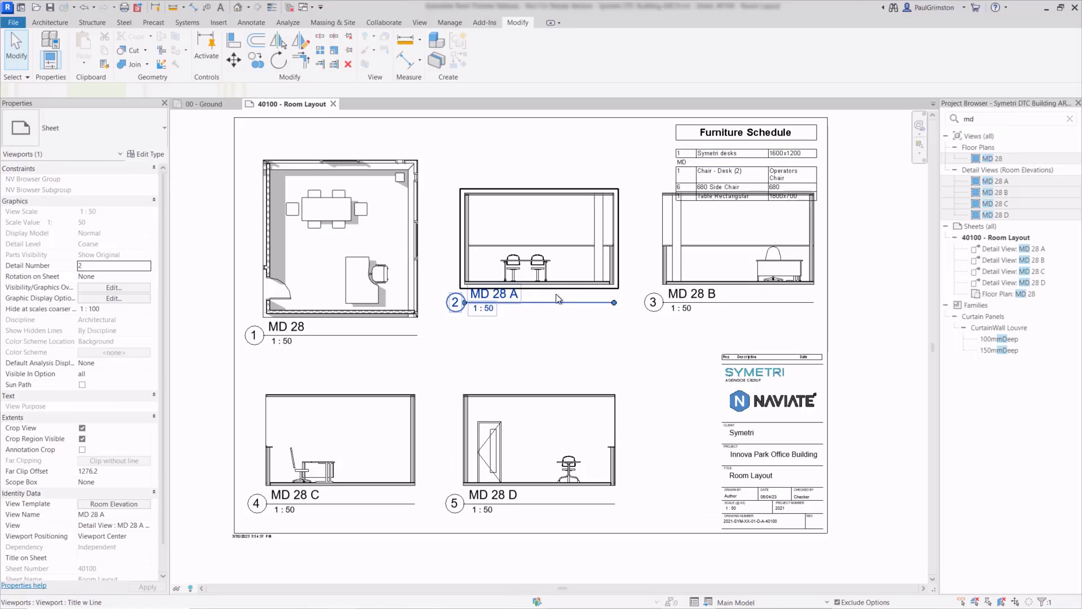
{"action": "left_click_drag", "start_coordinate": [556, 287], "coordinate": [560, 337]}
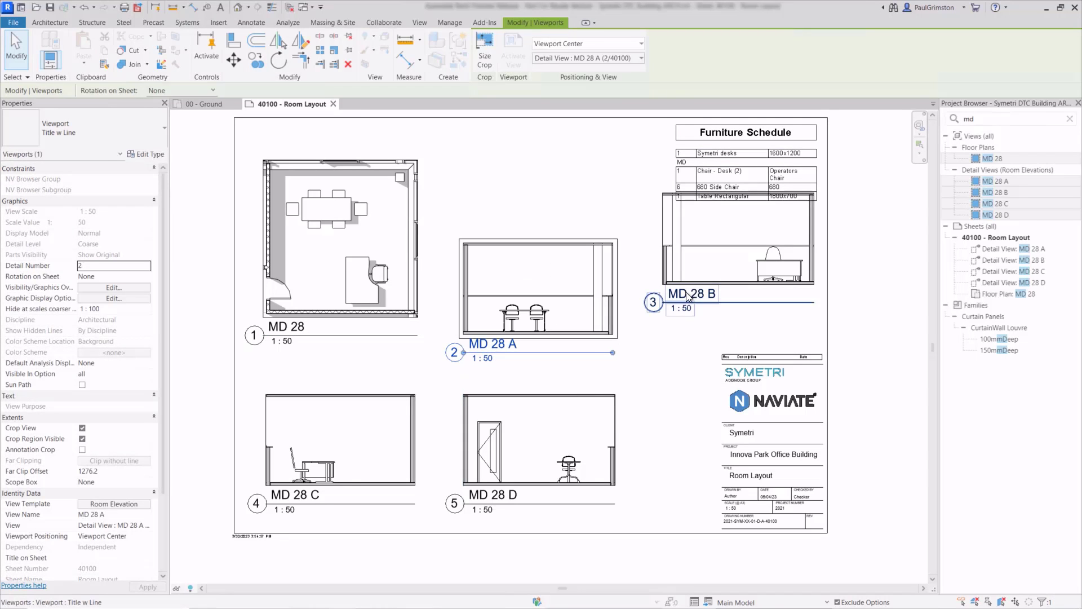
{"action": "left_click", "coordinate": [661, 234]}
{"action": "left_click_drag", "start_coordinate": [661, 234], "coordinate": [568, 211]}
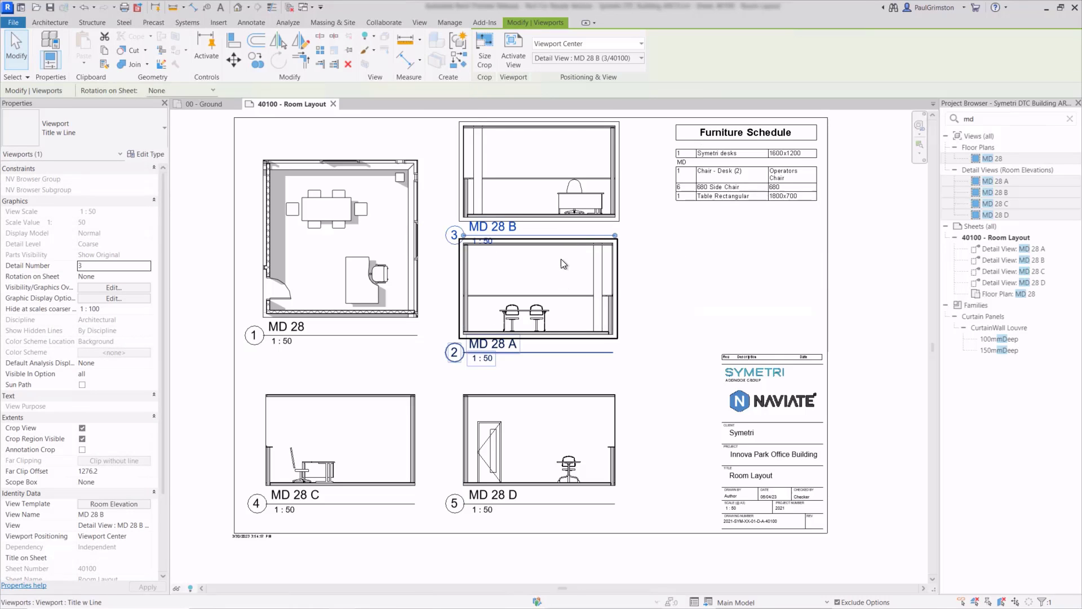
{"action": "key", "text": "Escape"}
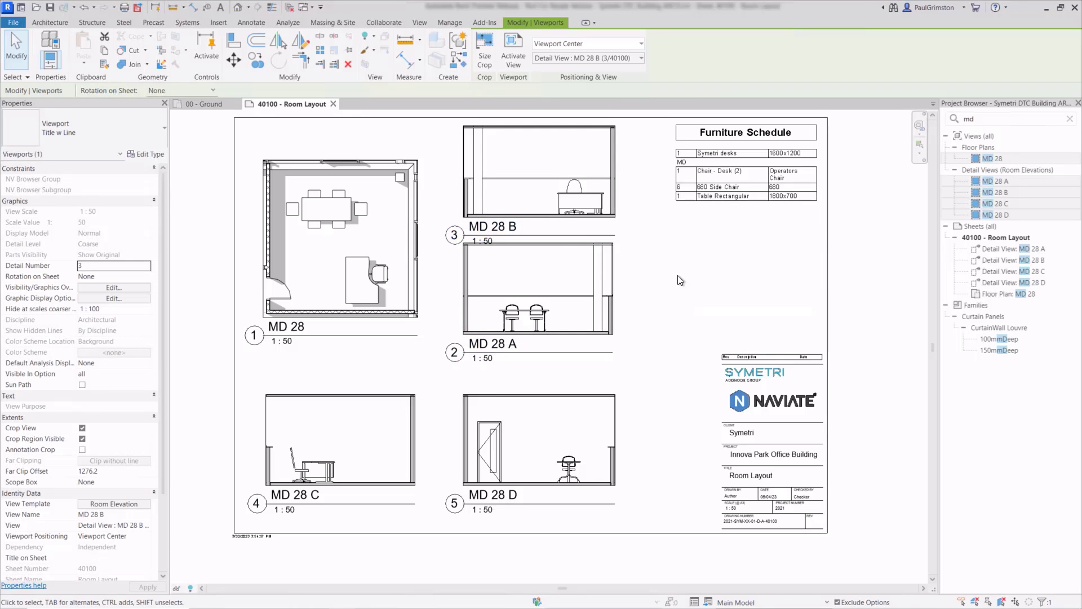
{"action": "scroll", "coordinate": [659, 330], "scroll_direction": "down", "scroll_amount": 2}
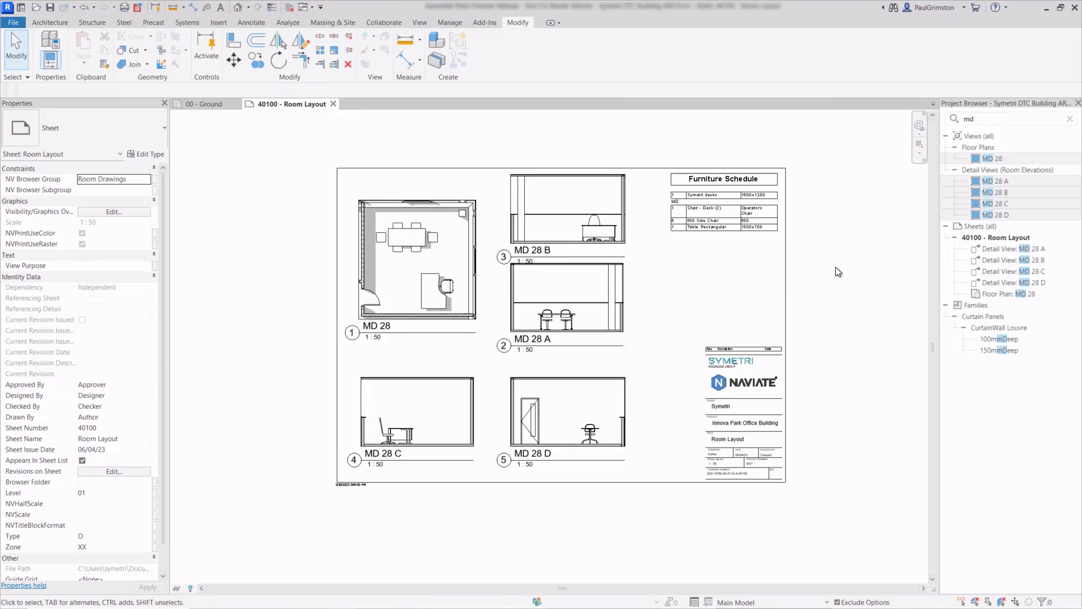
- Clear the Project Browser search and duplicate sheet 40100 - Room Layout with sheet detailing
{"action": "left_click", "coordinate": [1070, 119]}
{"action": "scroll", "coordinate": [1020, 421], "scroll_direction": "down", "scroll_amount": 7}
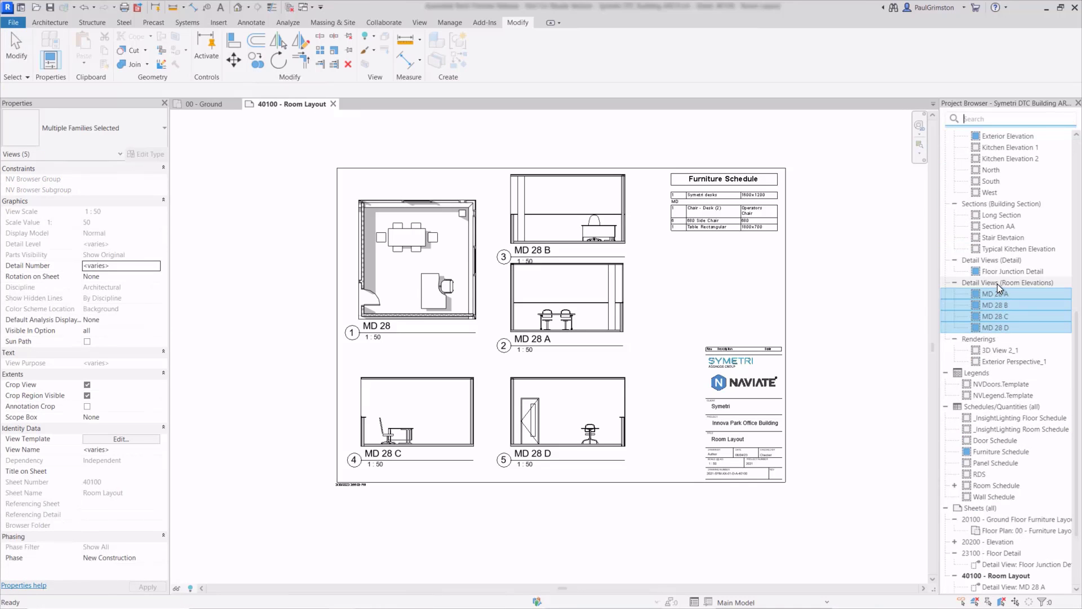
{"action": "scroll", "coordinate": [1020, 484], "scroll_direction": "down", "scroll_amount": 3}
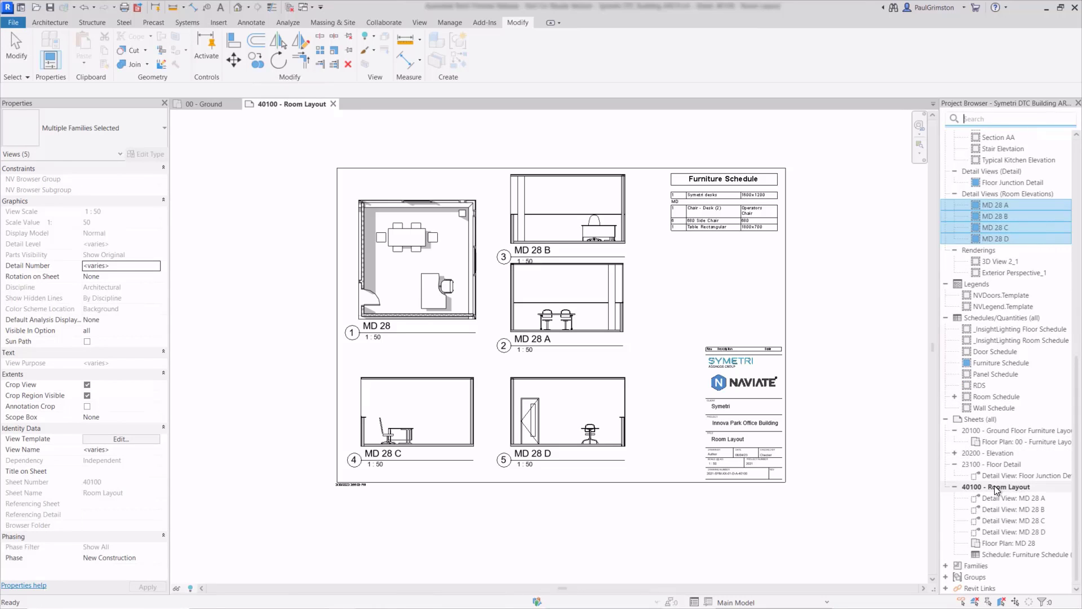
{"action": "left_click", "coordinate": [995, 487]}
{"action": "right_click", "coordinate": [995, 487]}
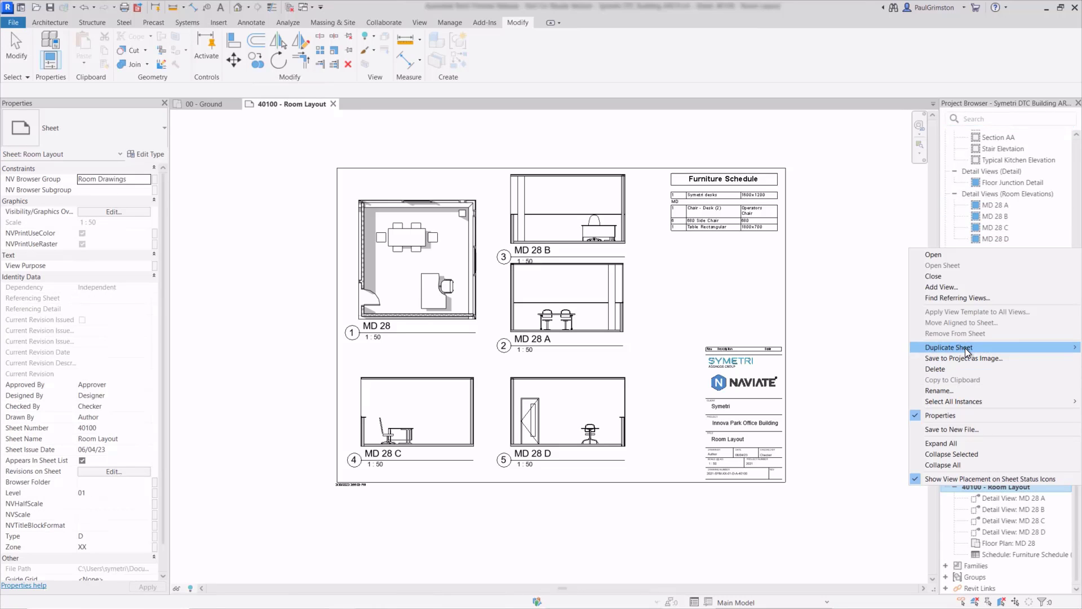
{"action": "mouse_move", "coordinate": [959, 347]}
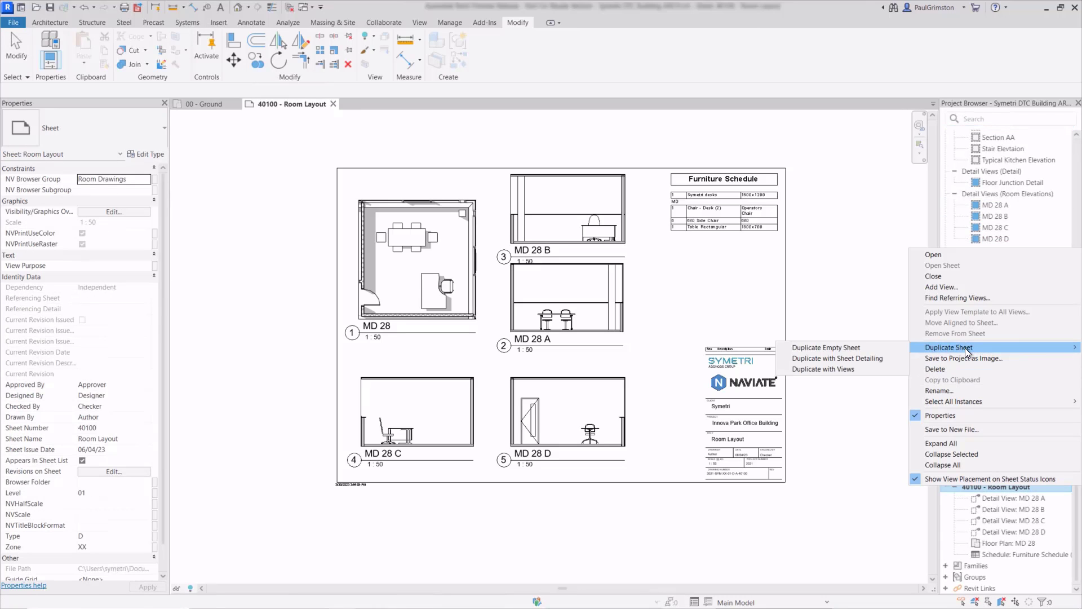
{"action": "left_click", "coordinate": [861, 359]}
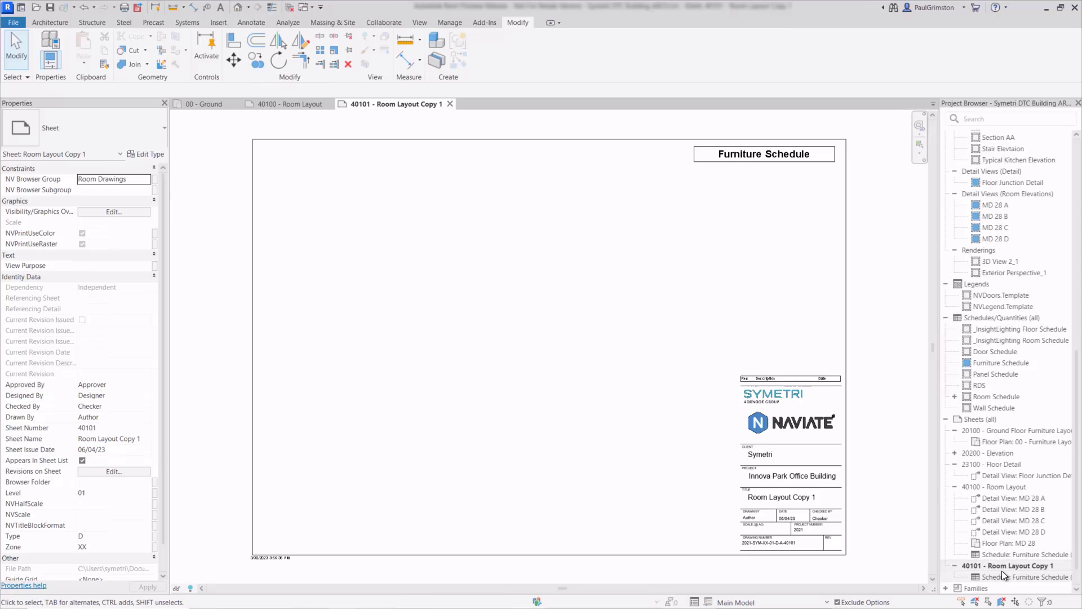
- Move the MD 28 A and MD 28 B viewports from sheet 40100 to sheet 40101 - Room Layout Copy 1 with Move Aligned to Sheet
{"action": "left_click", "coordinate": [283, 103]}
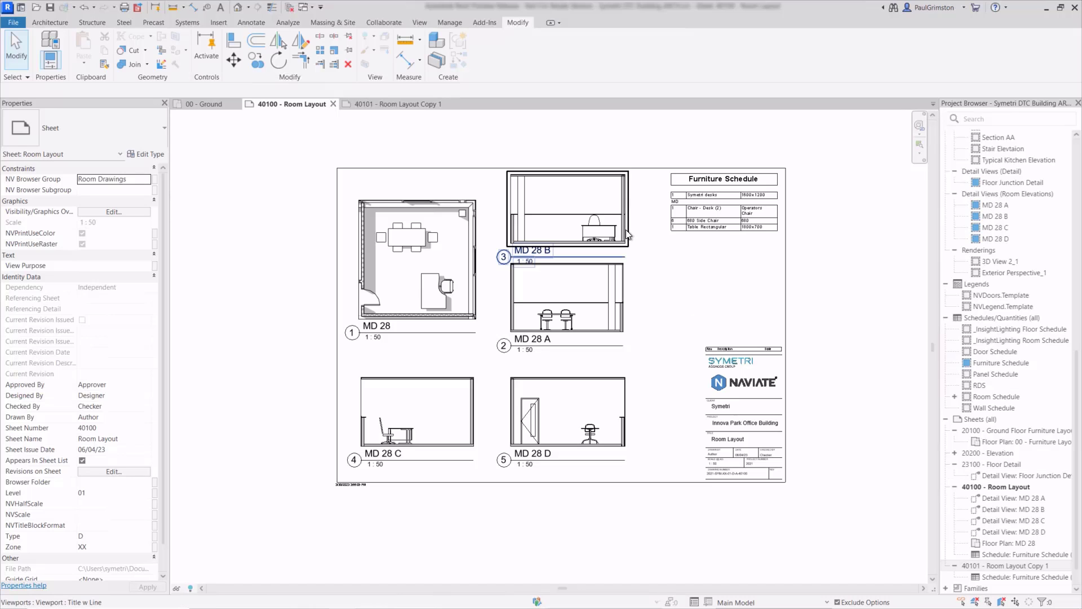
{"action": "left_click", "coordinate": [598, 222]}
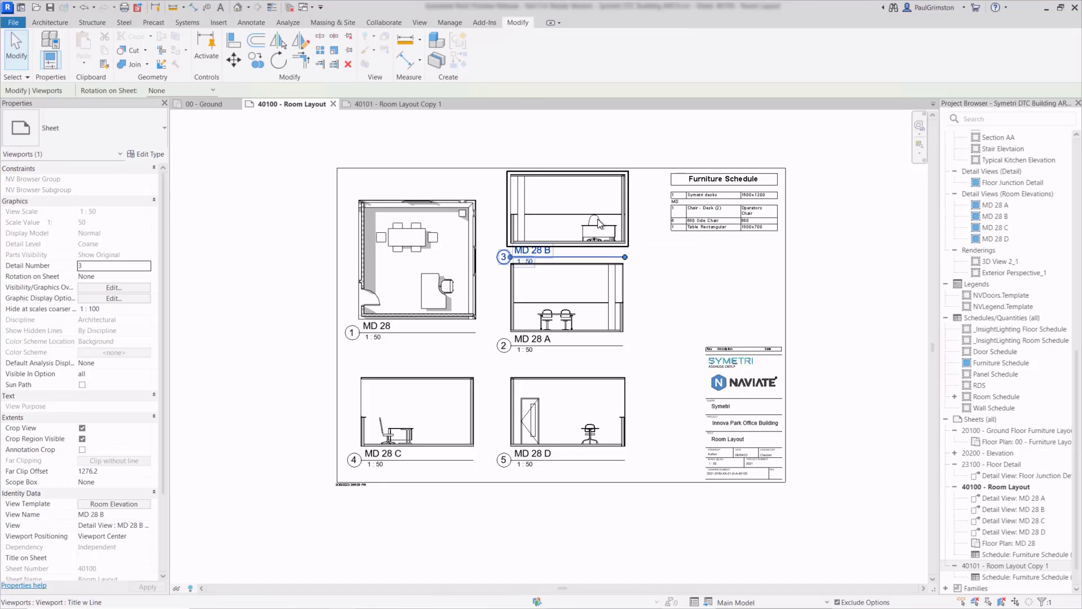
{"action": "left_click", "coordinate": [577, 306], "text": "ctrl"}
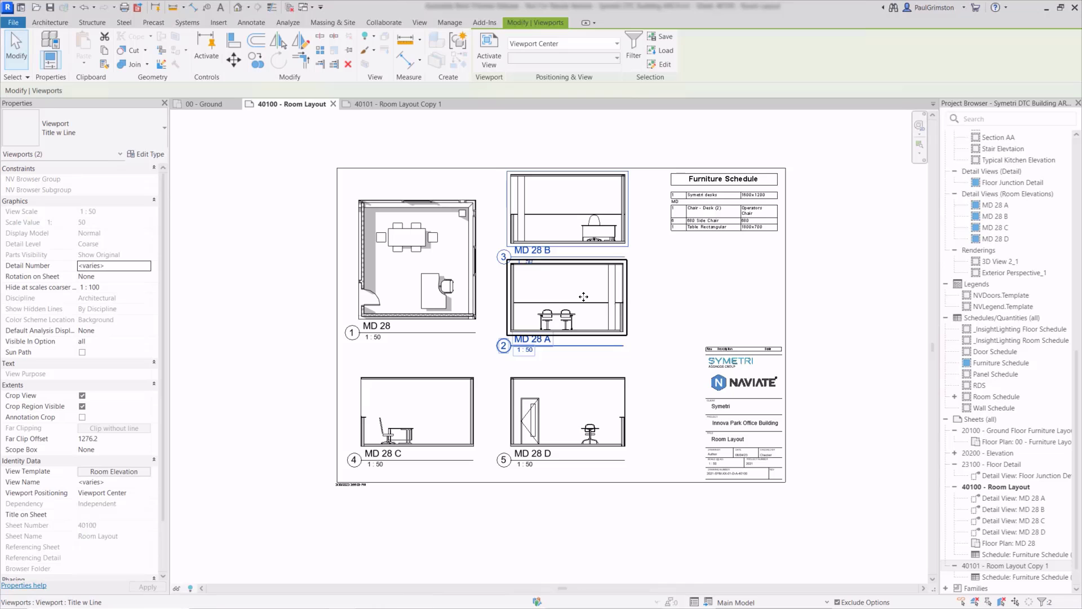
{"action": "right_click", "coordinate": [583, 296]}
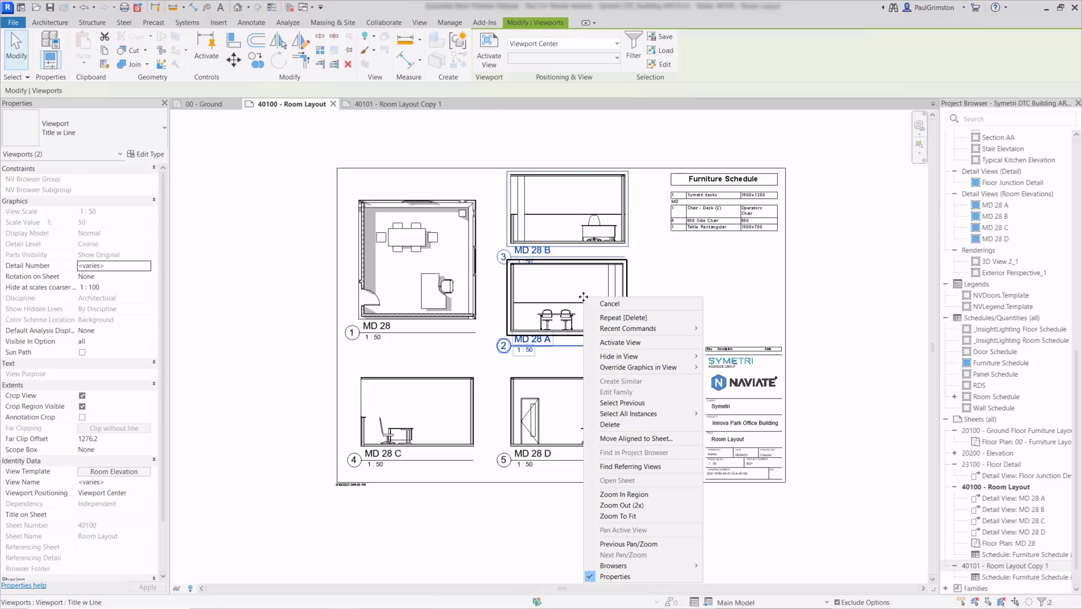
{"action": "left_click", "coordinate": [648, 438]}
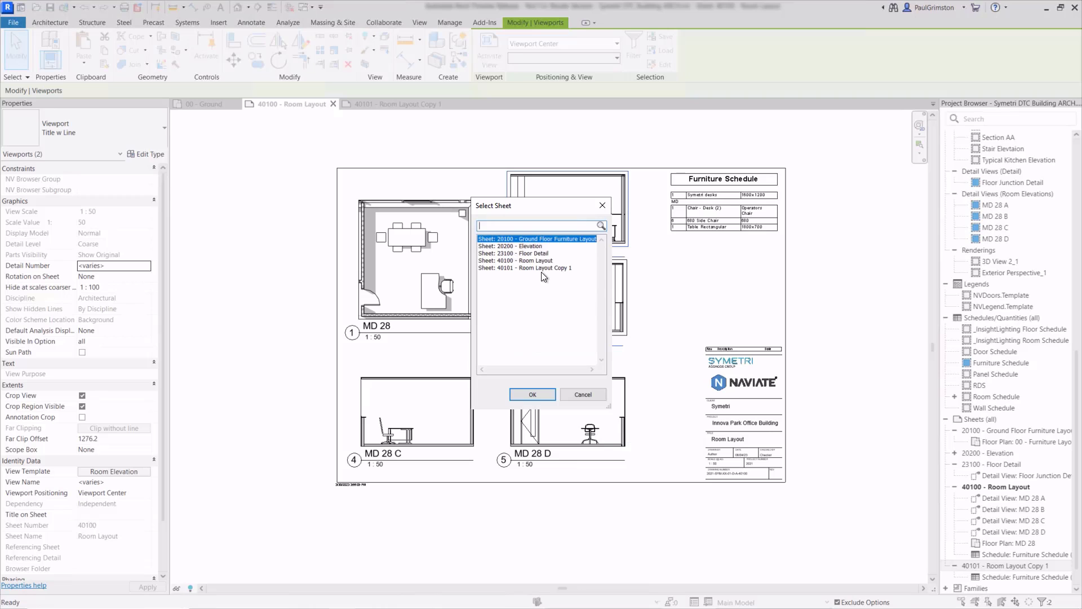
{"action": "left_click", "coordinate": [541, 268]}
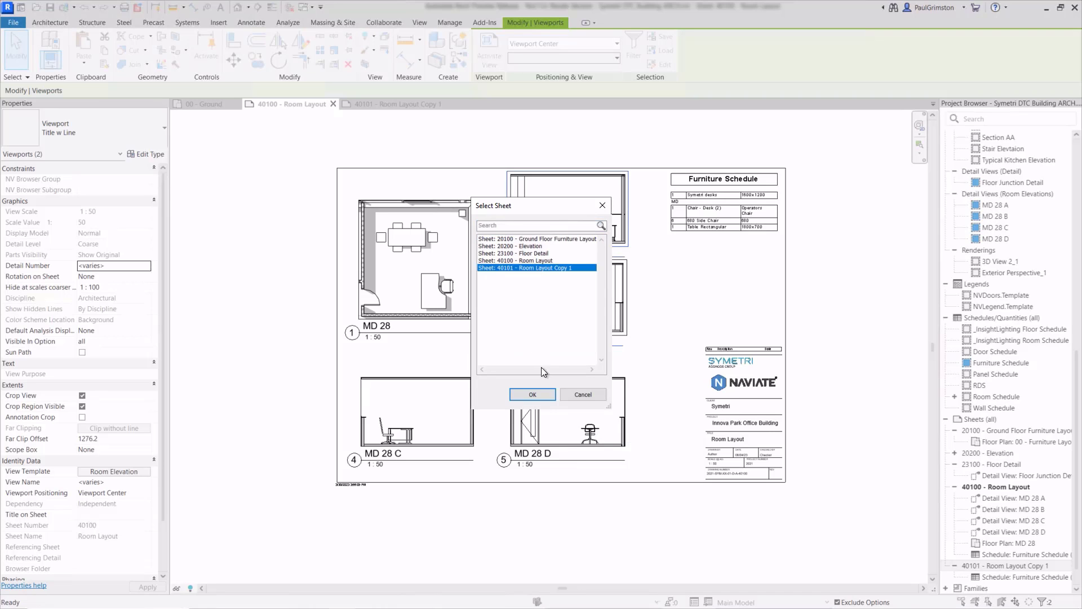
{"action": "left_click", "coordinate": [533, 394]}
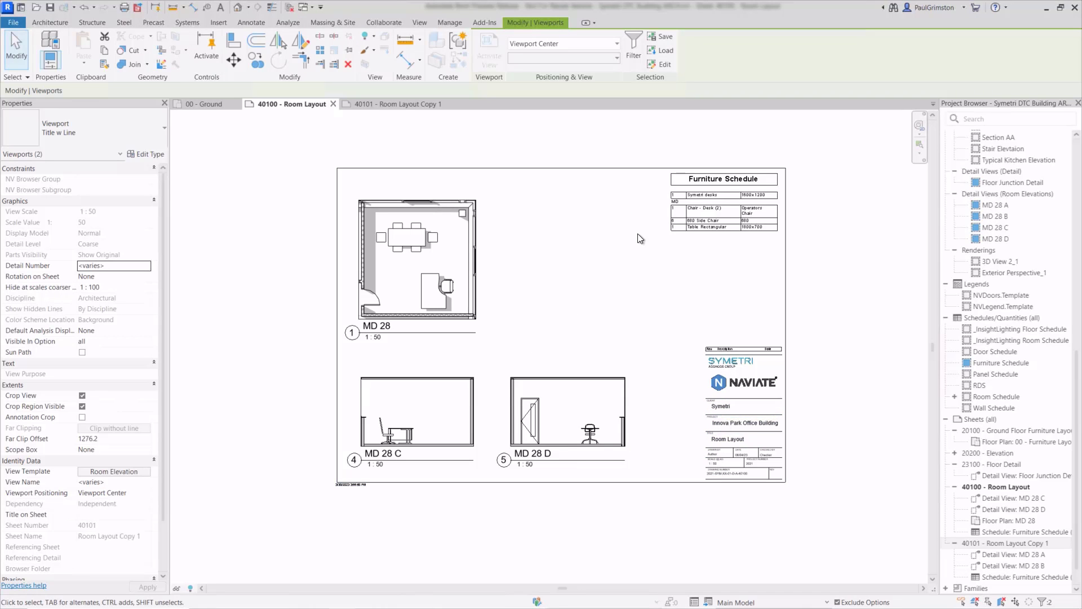
- On sheet 40101, arrange the MD 28 A and MD 28 B viewports side by side, with MD 28 A to the left of MD 28 B
{"action": "left_click", "coordinate": [398, 105]}
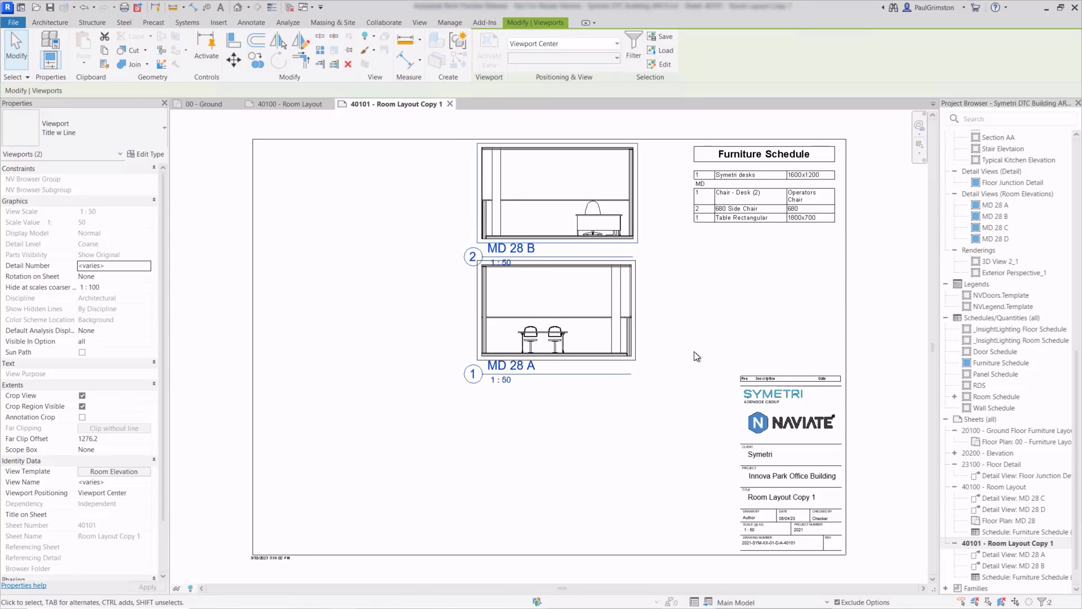
{"action": "left_click", "coordinate": [676, 335]}
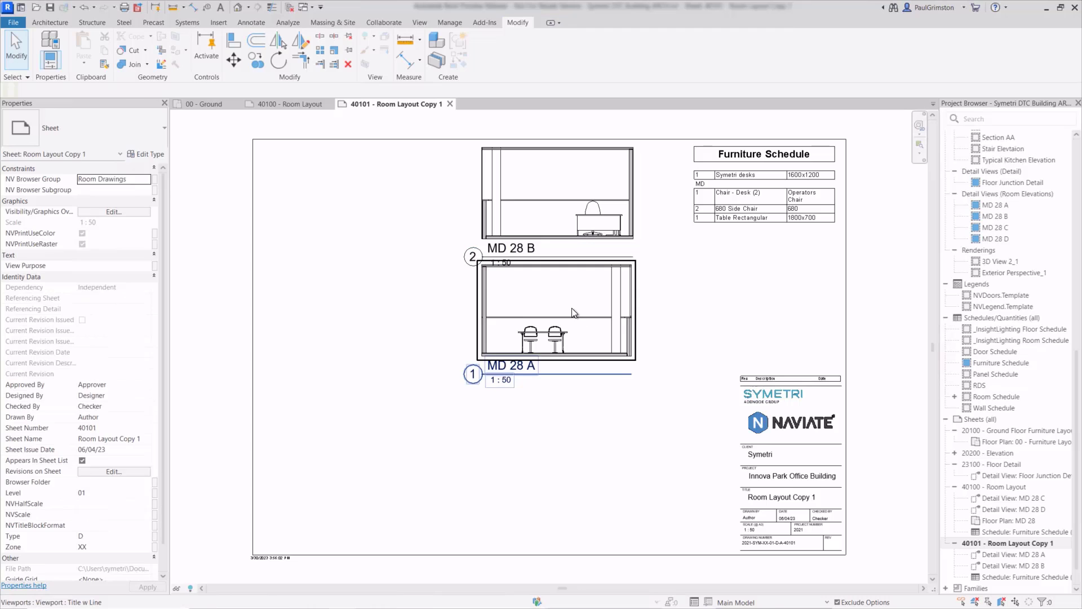
{"action": "left_click", "coordinate": [581, 316]}
{"action": "left_click_drag", "start_coordinate": [495, 315], "coordinate": [372, 224]}
{"action": "left_click", "coordinate": [541, 200]}
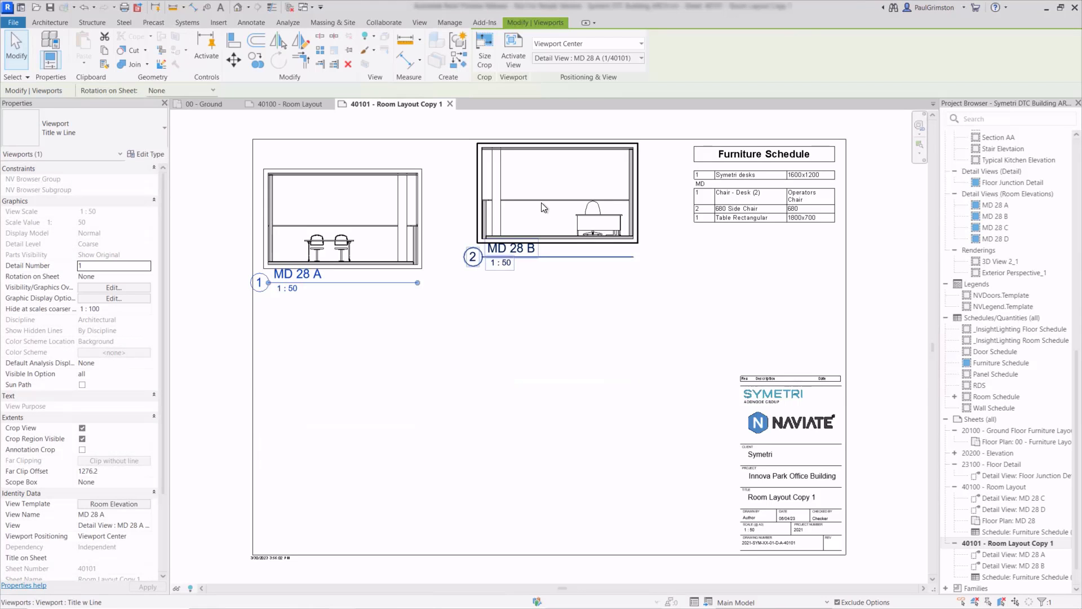
{"action": "left_click_drag", "start_coordinate": [540, 201], "coordinate": [547, 228]}
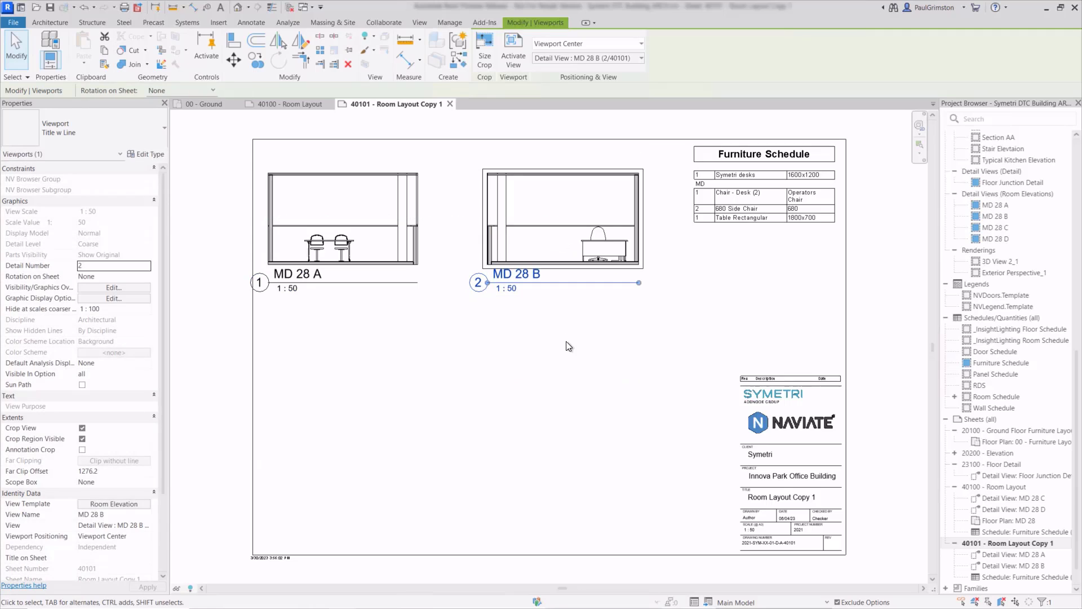
{"action": "left_click", "coordinate": [566, 346]}
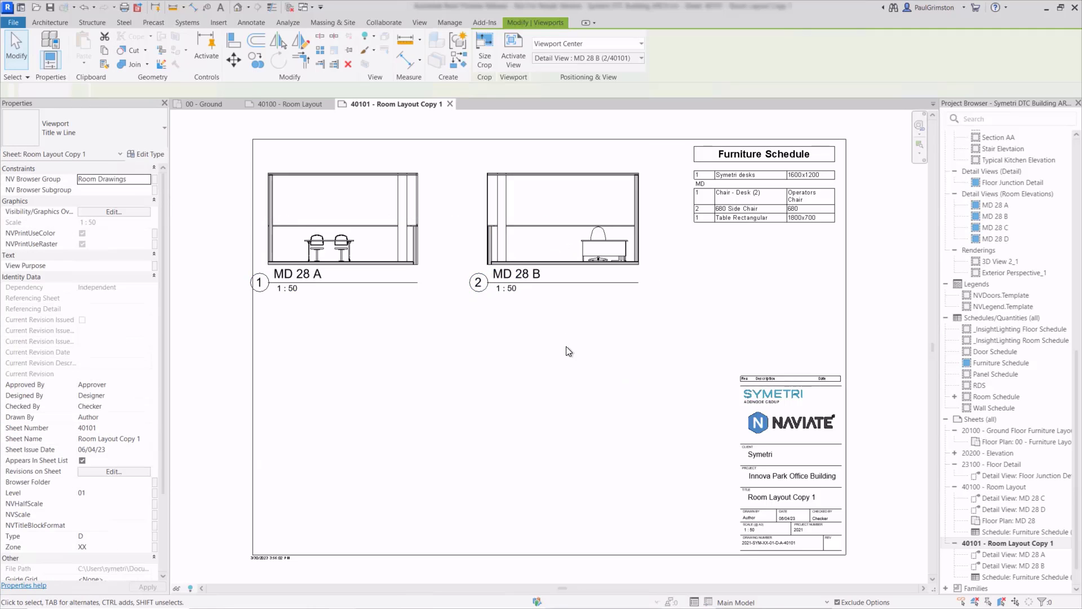
- Transfer detail views MD 28 A and MD 28 B back to sheet 40100 within the Project Browser, and reposition MD 28 A between MD 28 B and MD 28 D
{"action": "left_click", "coordinate": [1012, 554]}
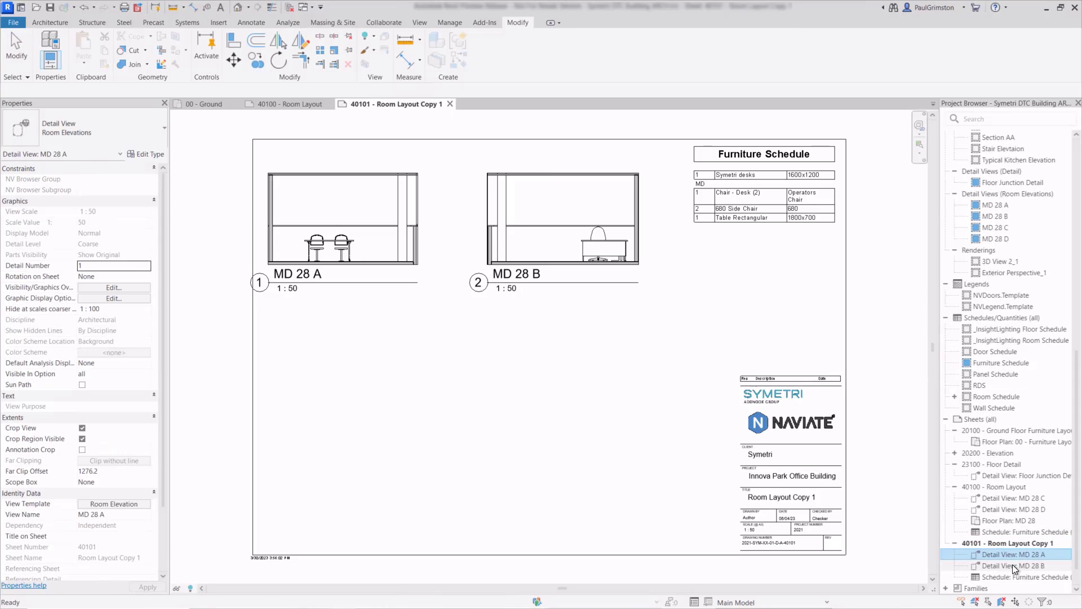
{"action": "left_click", "coordinate": [1012, 564], "text": "ctrl"}
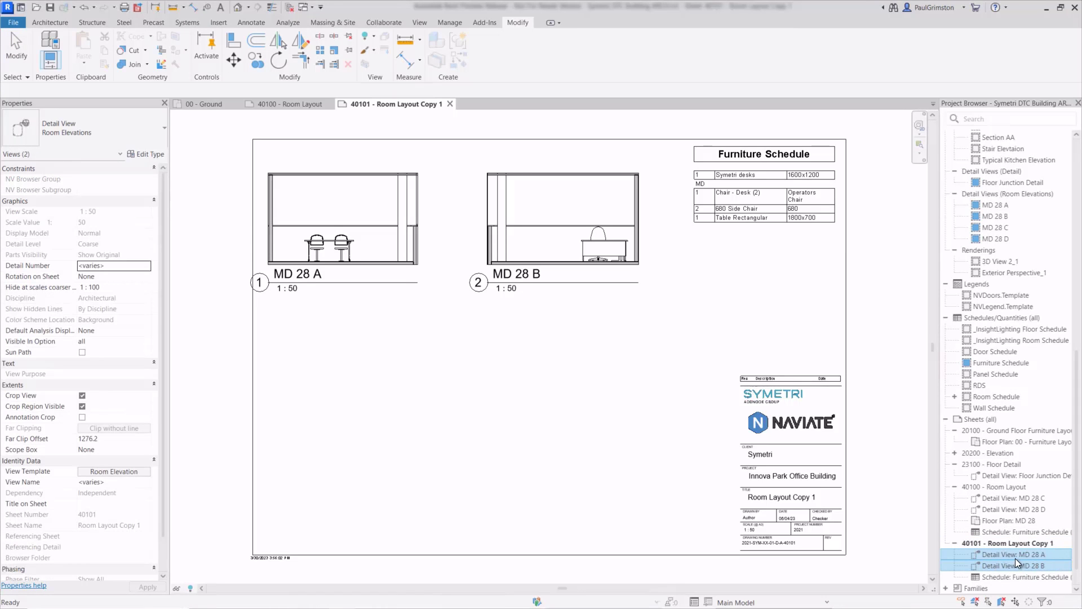
{"action": "left_click_drag", "start_coordinate": [1018, 558], "coordinate": [1007, 492]}
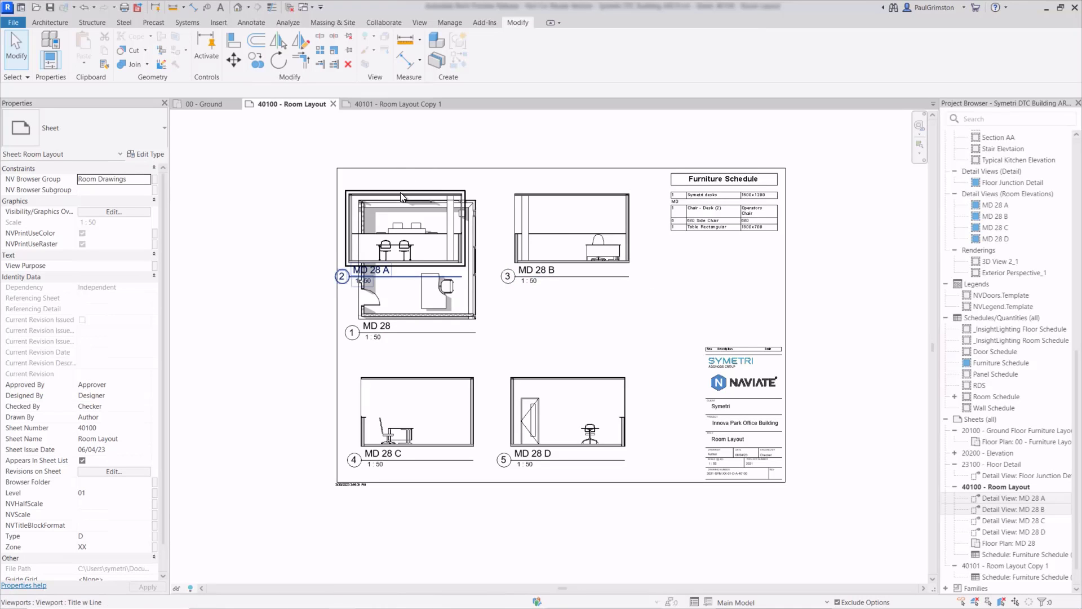
{"action": "left_click_drag", "start_coordinate": [403, 196], "coordinate": [584, 283]}
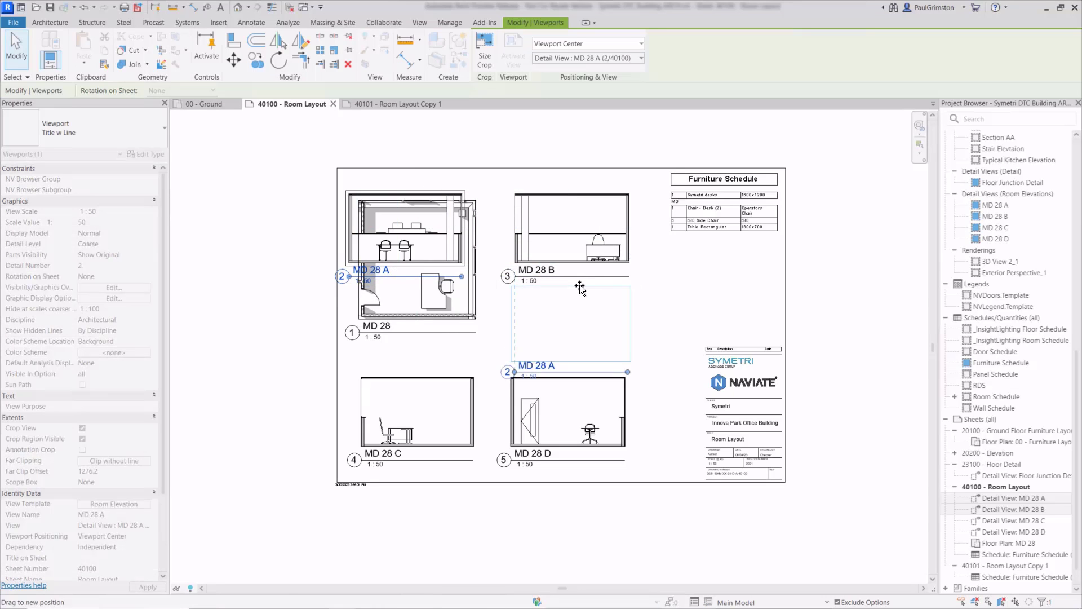
{"action": "left_click", "coordinate": [856, 252]}
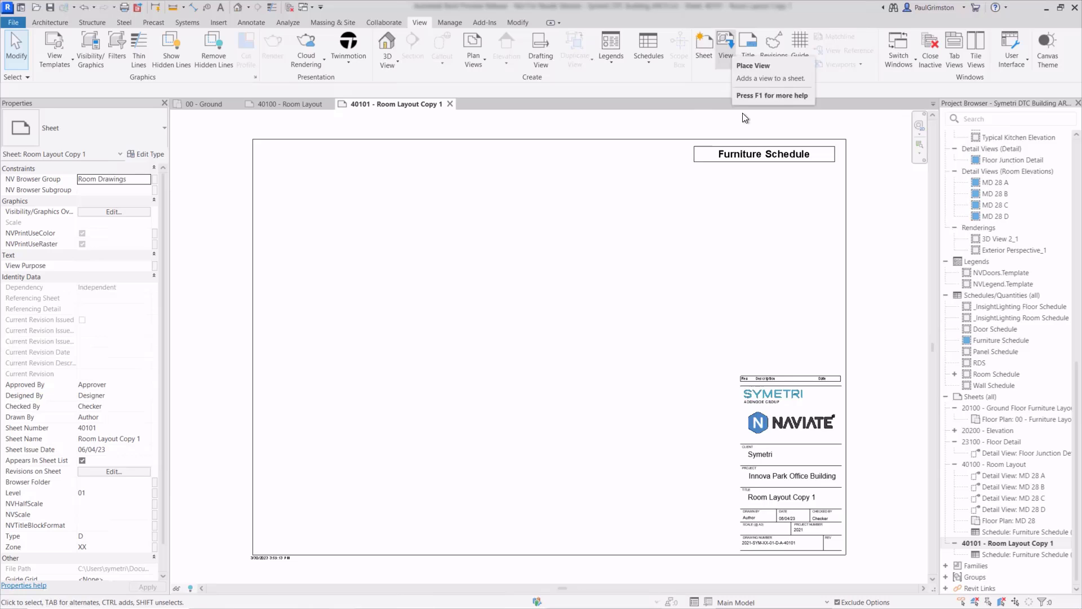
- Search the views for "kit" and place Kitchen Elevation 1 and Kitchen Elevation 2 together on sheet 40101 - Room Layout Copy 1
{"action": "left_click", "coordinate": [727, 41]}
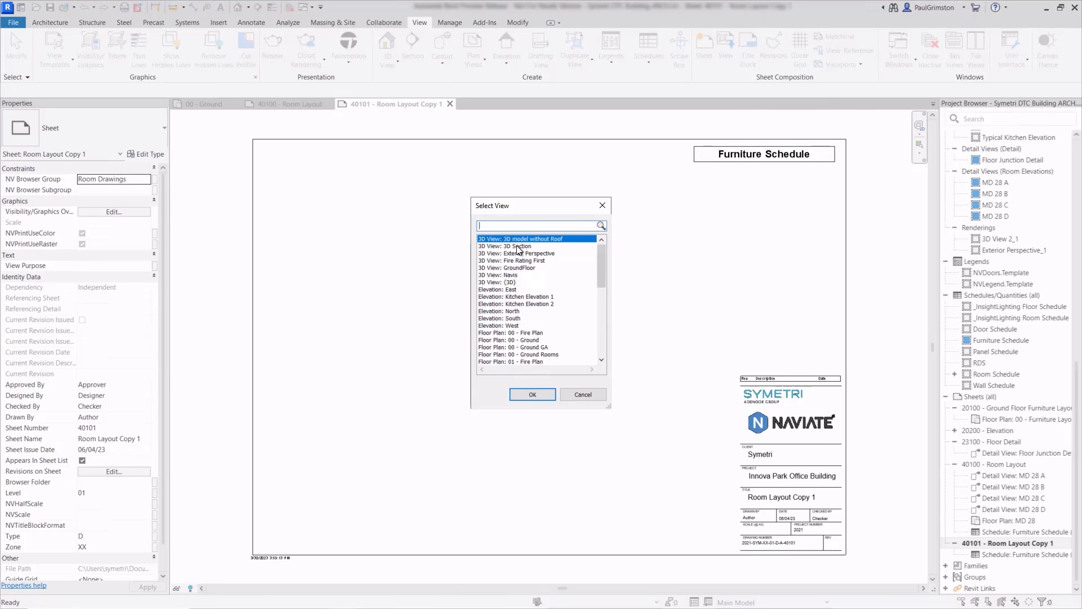
{"action": "type", "text": "kit"}
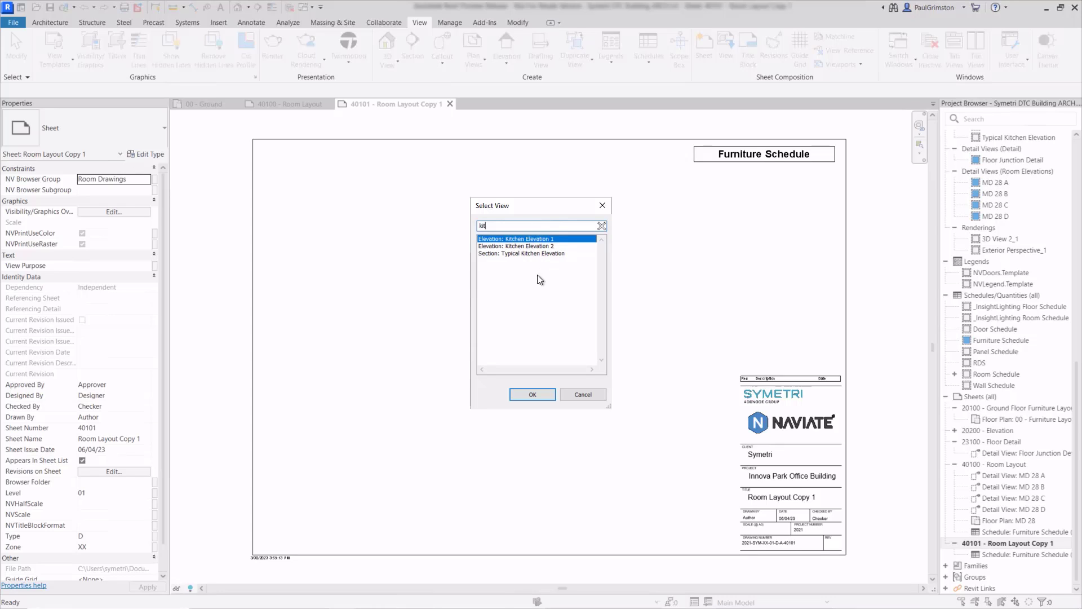
{"action": "left_click", "coordinate": [516, 247], "text": "ctrl"}
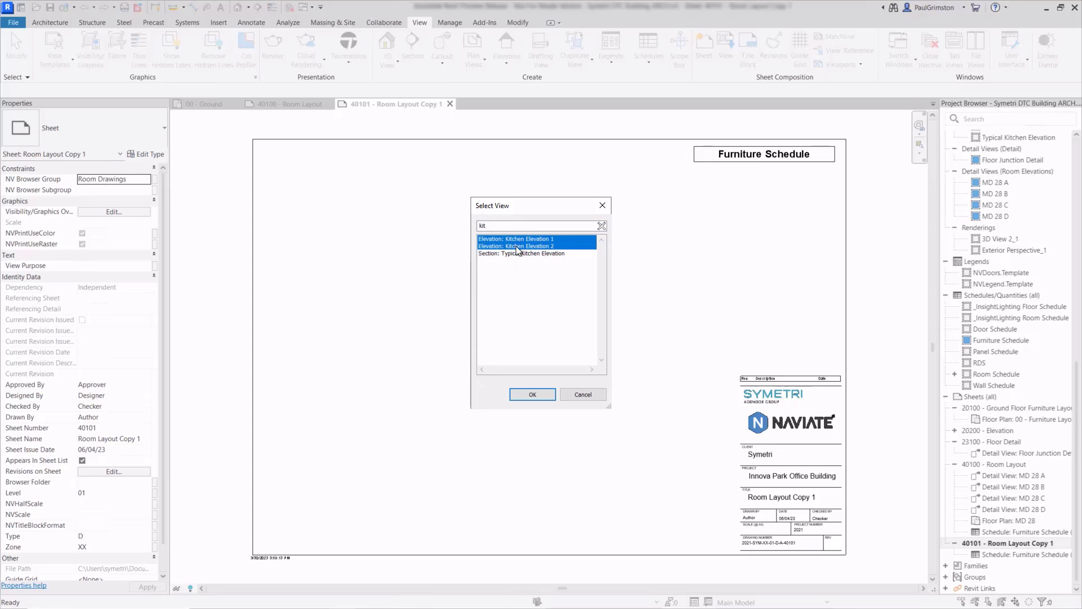
{"action": "left_click", "coordinate": [534, 393]}
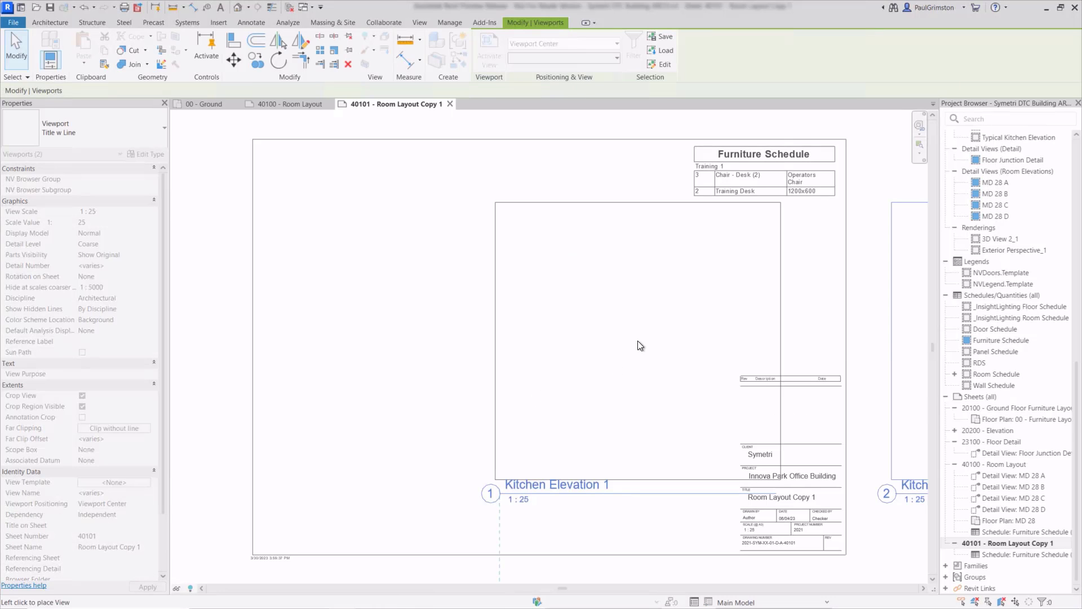
{"action": "scroll", "coordinate": [485, 331], "scroll_direction": "down", "scroll_amount": 3}
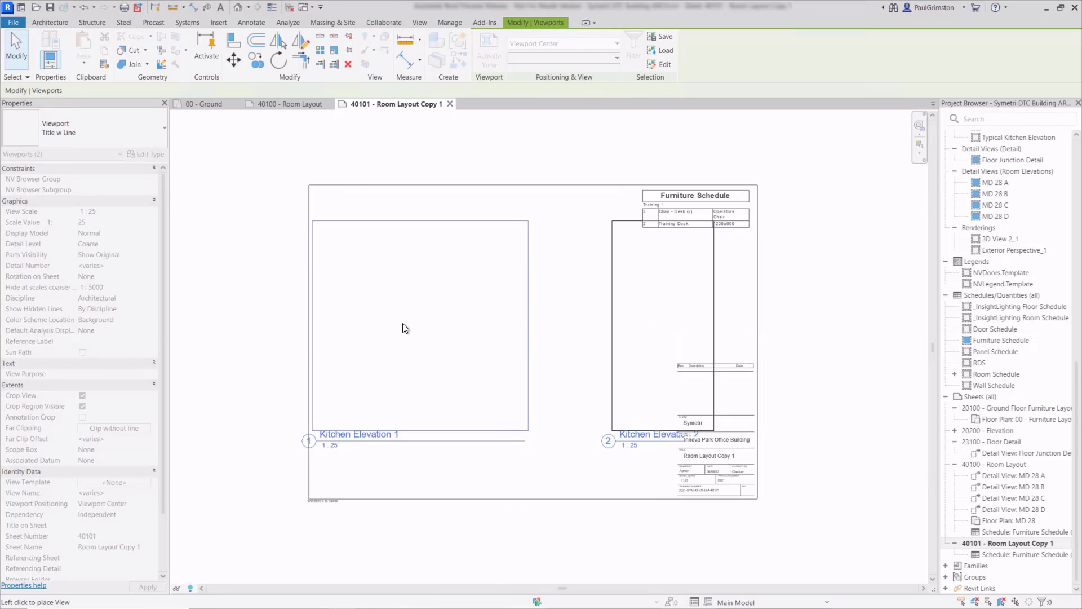
{"action": "left_click", "coordinate": [432, 329]}
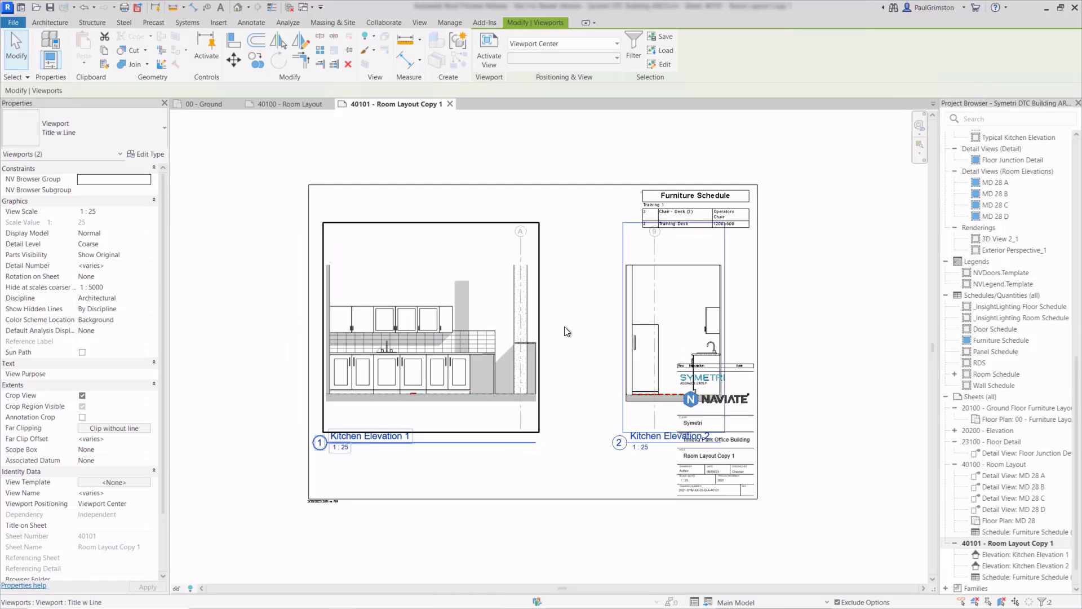
- Move the Kitchen Elevation 2 viewport closer to Kitchen Elevation 1, keeping the two aligned and away from the title block
{"action": "left_click", "coordinate": [636, 308]}
{"action": "left_click_drag", "start_coordinate": [632, 310], "coordinate": [570, 313]}
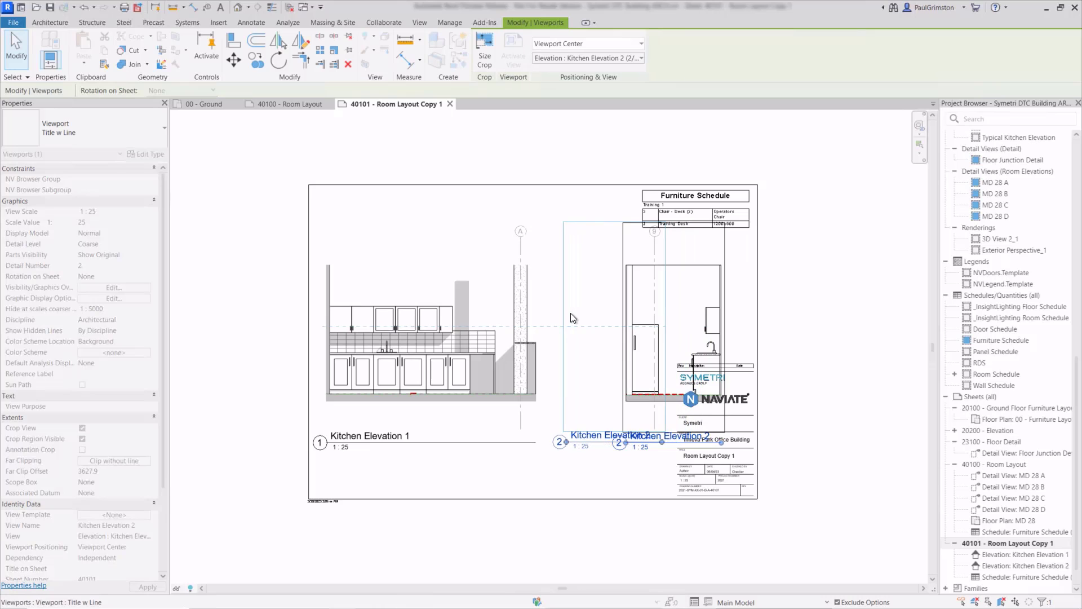
{"action": "left_click", "coordinate": [845, 288]}
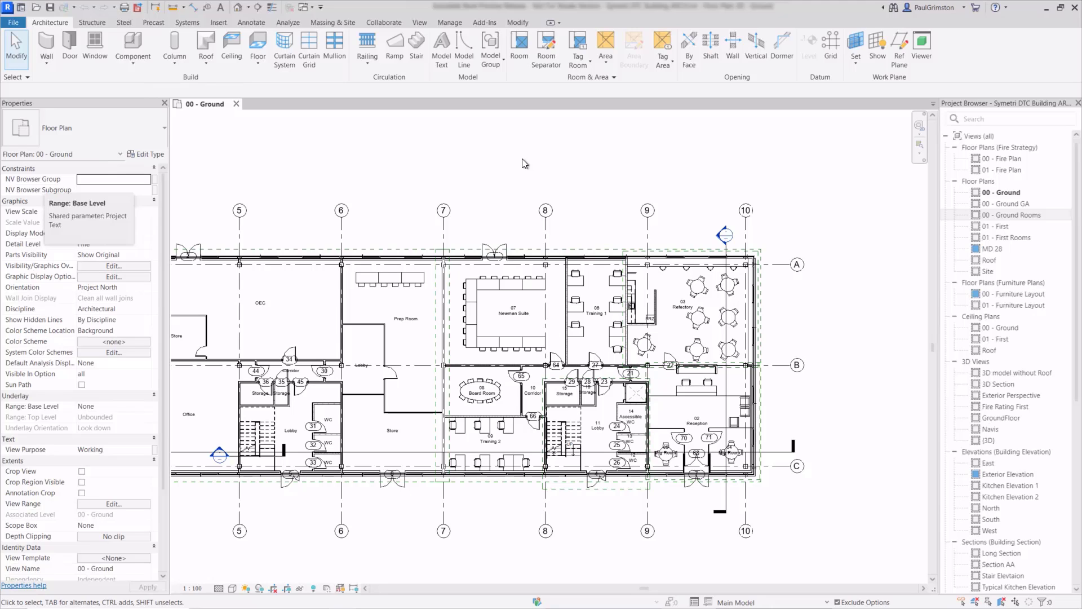
- Open the color books for the shading color of the Air Barrier - Air Infiltration Barrier material
{"action": "left_click", "coordinate": [449, 22]}
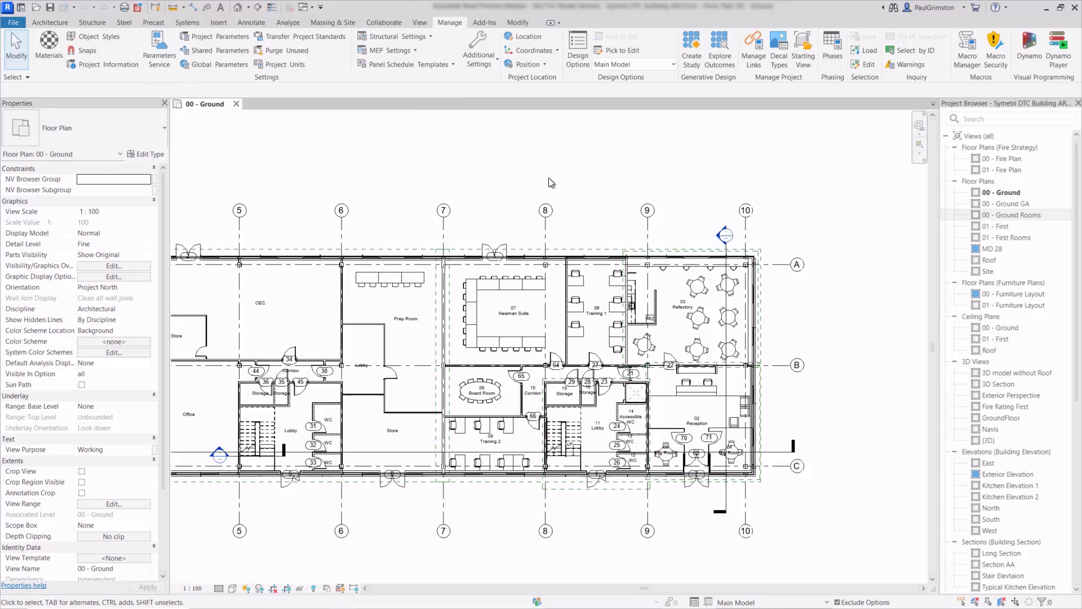
{"action": "left_click", "coordinate": [48, 52]}
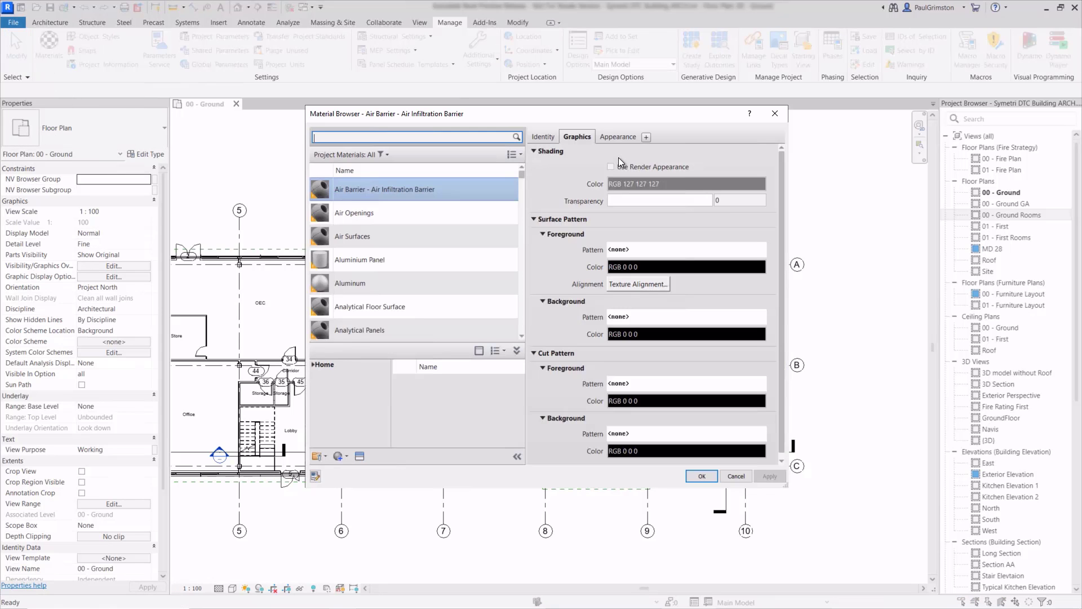
{"action": "left_click", "coordinate": [677, 181]}
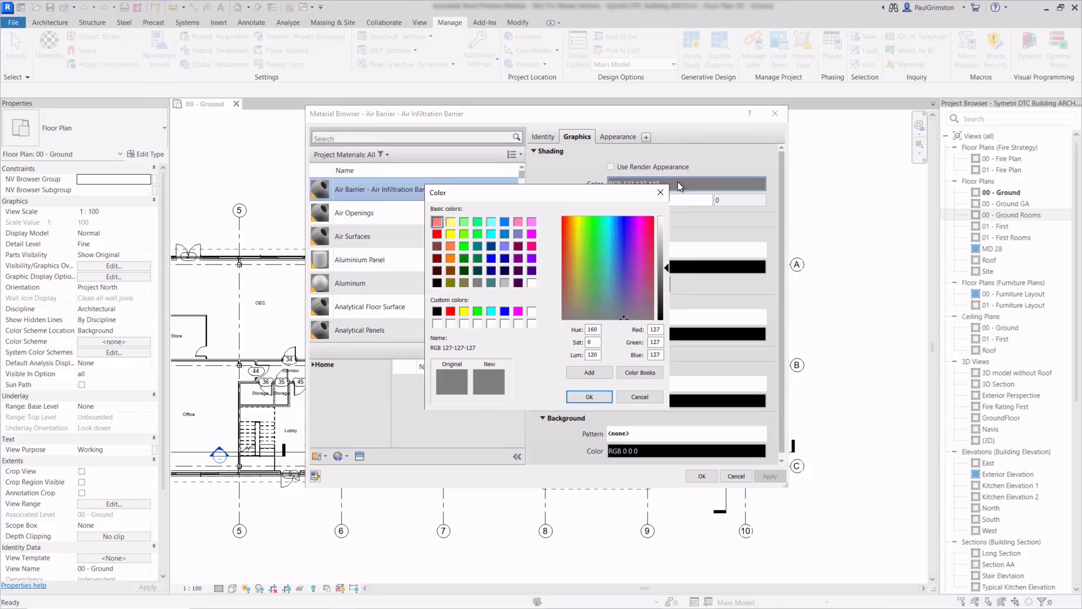
{"action": "left_click", "coordinate": [642, 374]}
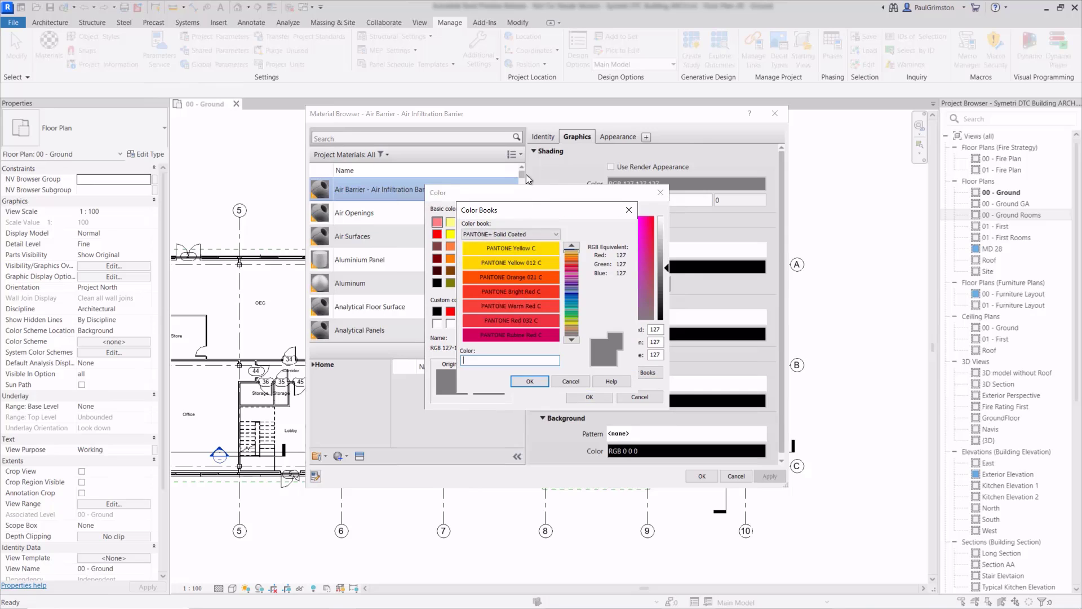
- Choose RAL 3018 from the RAL CLASSIC color book as the material's shading color
{"action": "left_click_drag", "start_coordinate": [529, 208], "coordinate": [533, 157]}
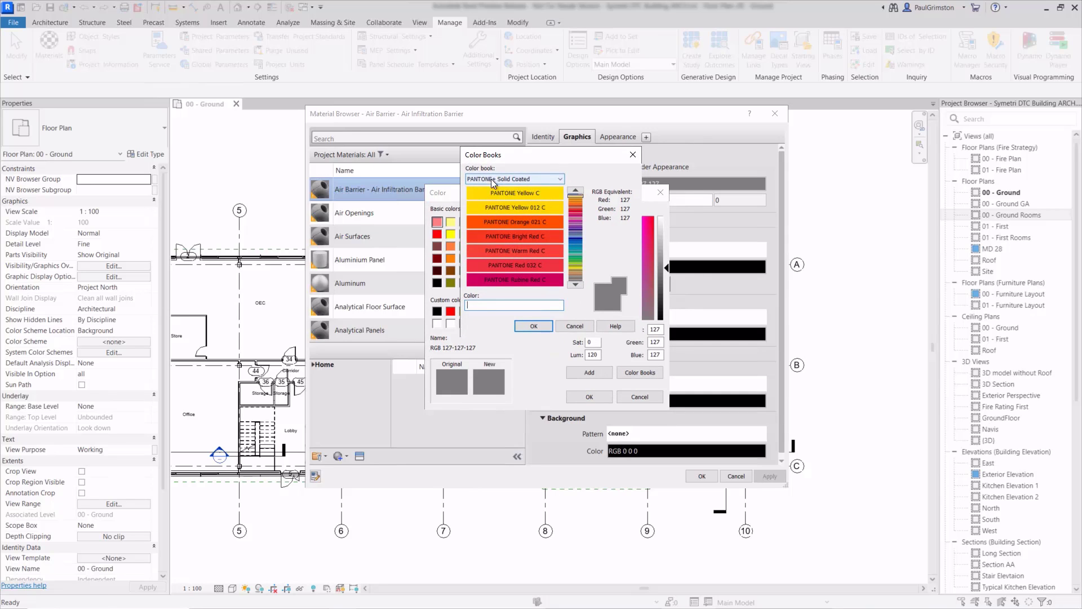
{"action": "left_click", "coordinate": [556, 180]}
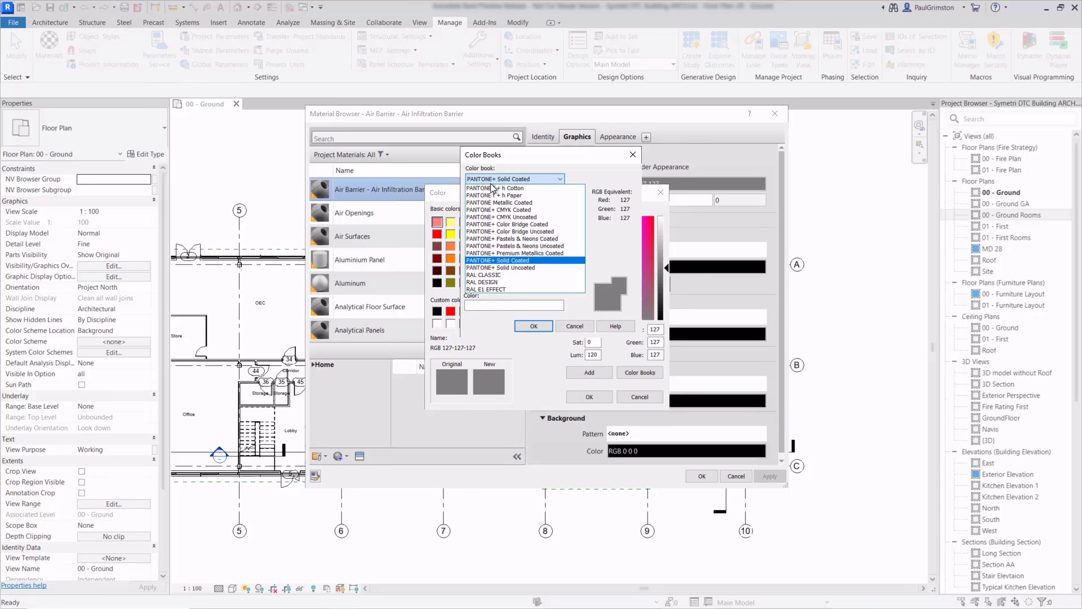
{"action": "left_click", "coordinate": [491, 274]}
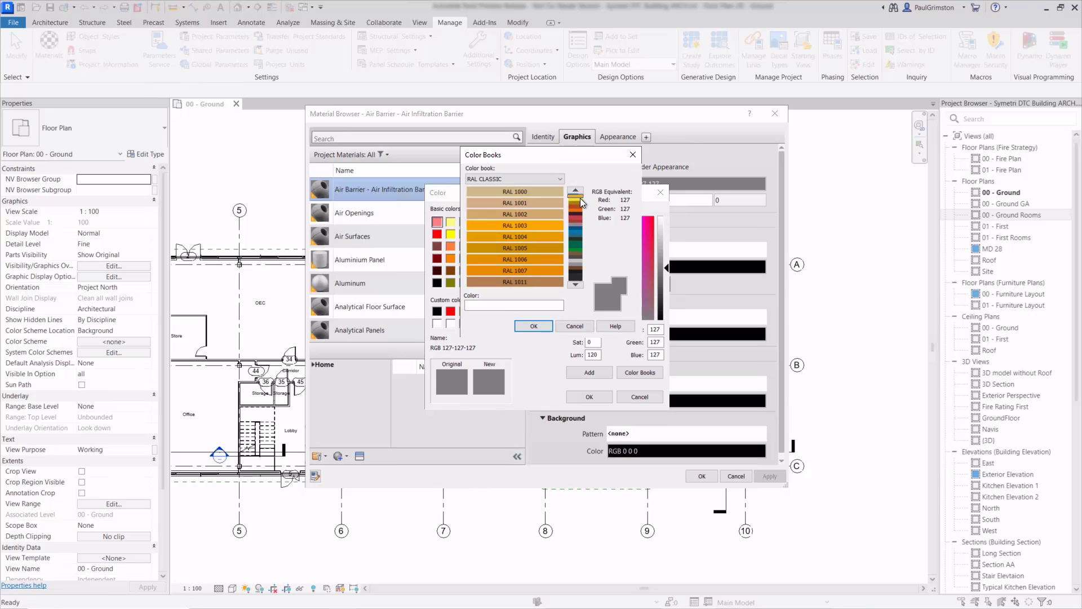
{"action": "left_click", "coordinate": [579, 217]}
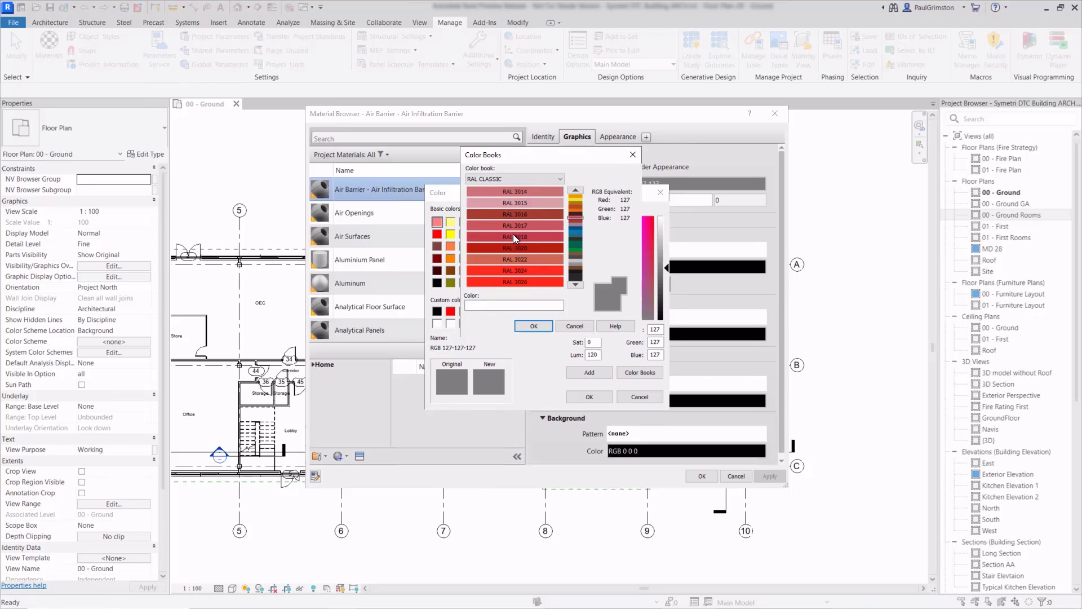
{"action": "left_click", "coordinate": [516, 236]}
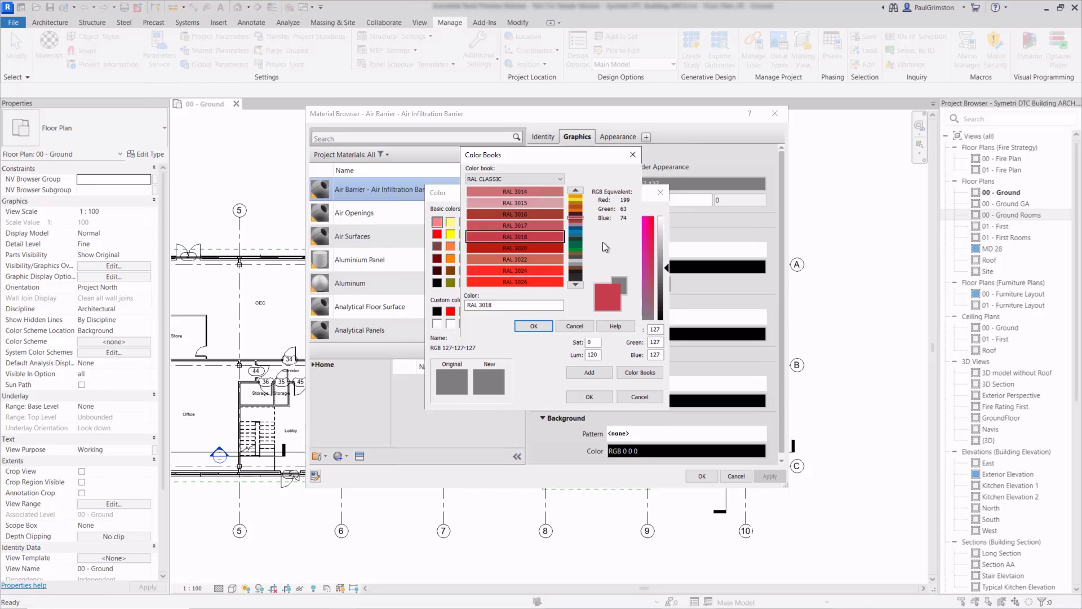
{"action": "left_click", "coordinate": [534, 327]}
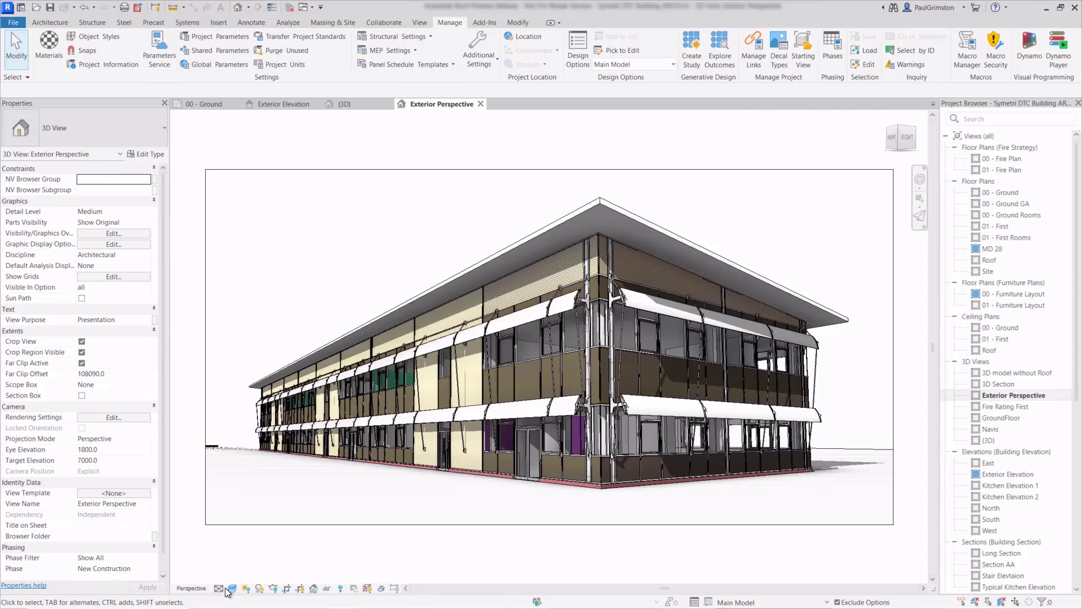
- Set the visual style of the Exterior Perspective view to Realistic, with the upper brick facade in close-up
{"action": "scroll", "coordinate": [494, 299], "scroll_direction": "up", "scroll_amount": 8}
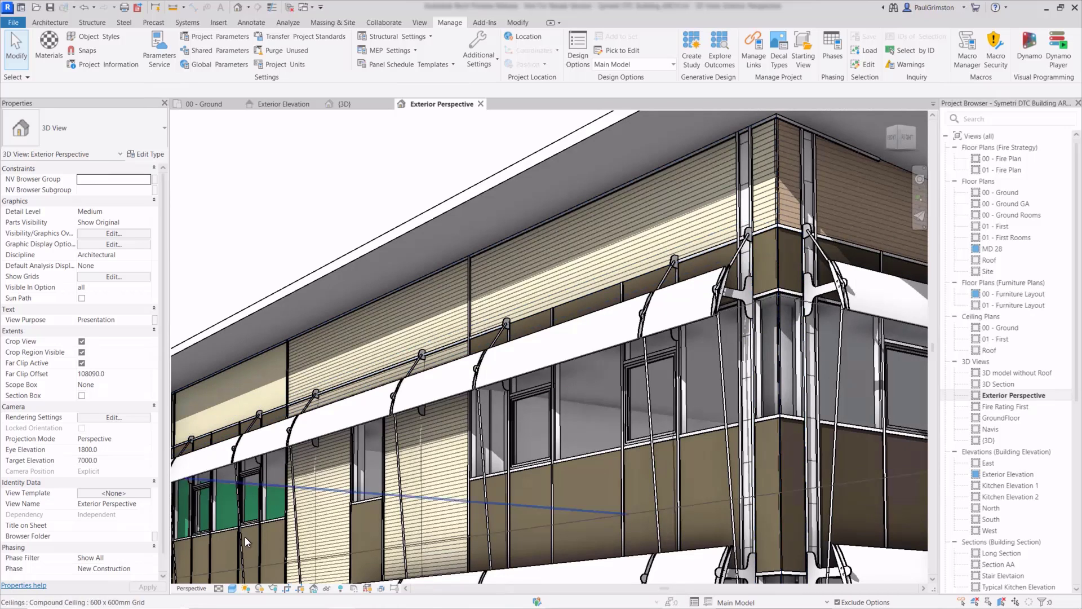
{"action": "left_click", "coordinate": [233, 589]}
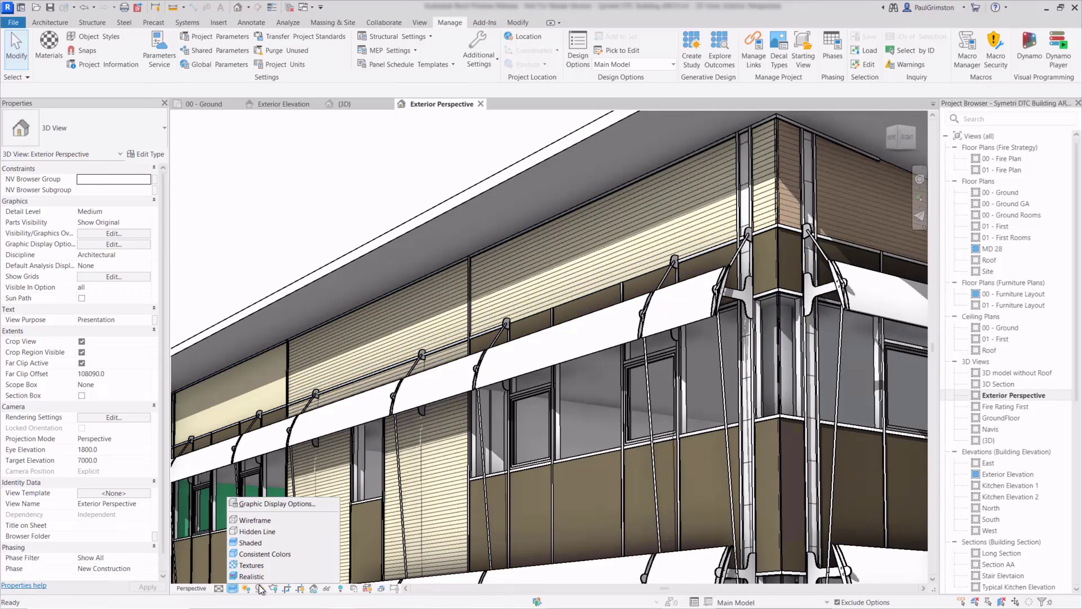
{"action": "left_click", "coordinate": [255, 578]}
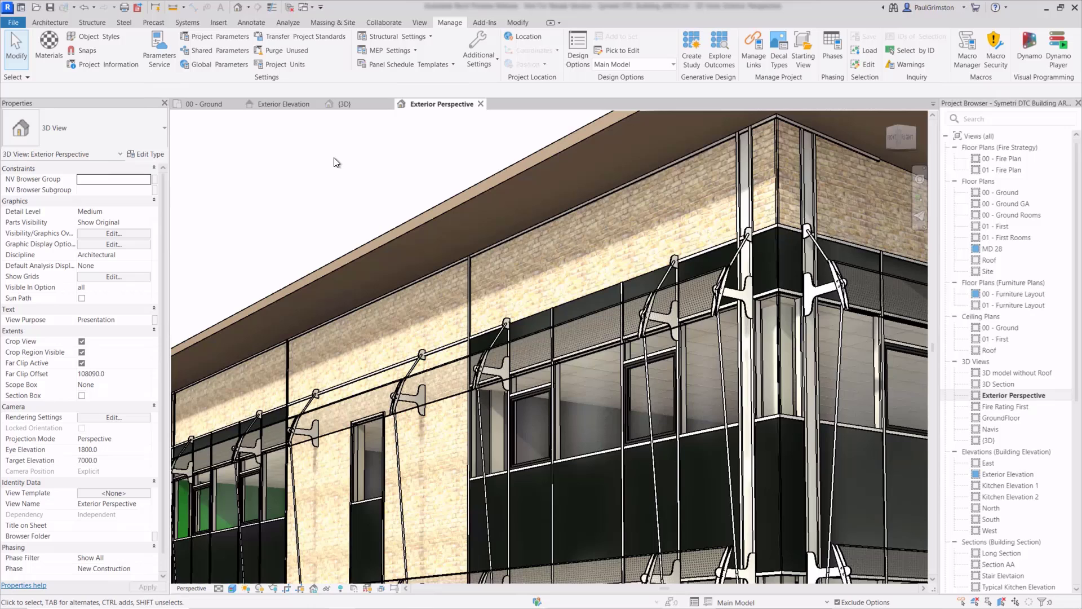
- Set the visual style of the Exterior Perspective view to Textures and inspect the brick facade up close
{"action": "left_click", "coordinate": [234, 590]}
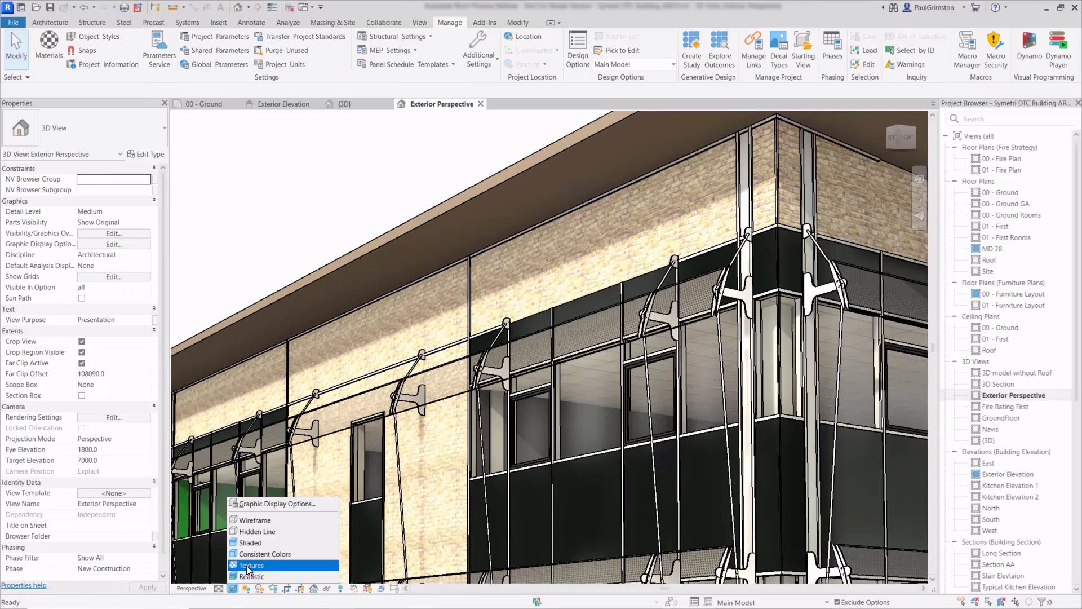
{"action": "left_click", "coordinate": [247, 565]}
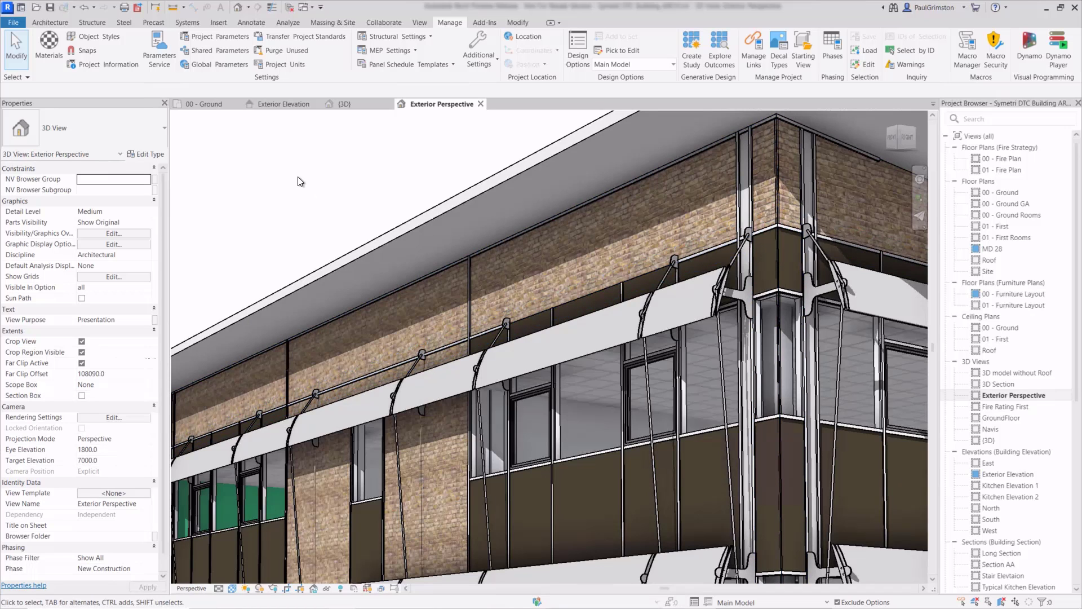
{"action": "scroll", "coordinate": [499, 274], "scroll_direction": "up", "scroll_amount": 4}
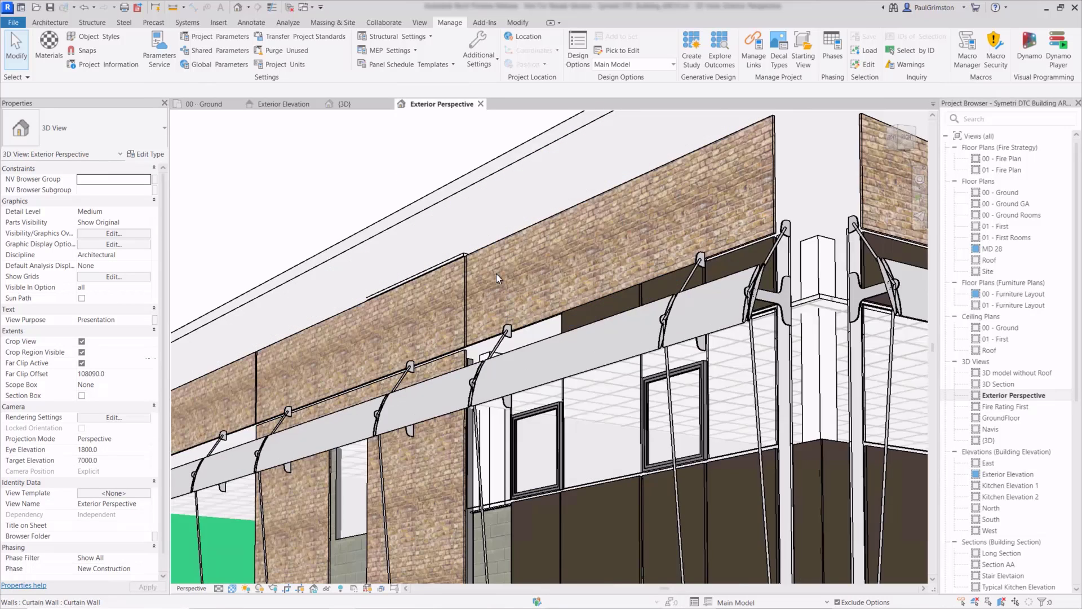
- Review the appearance settings of the Brick, Common material without changing them, and compare them with the brickwork on the building
{"action": "left_click", "coordinate": [48, 46]}
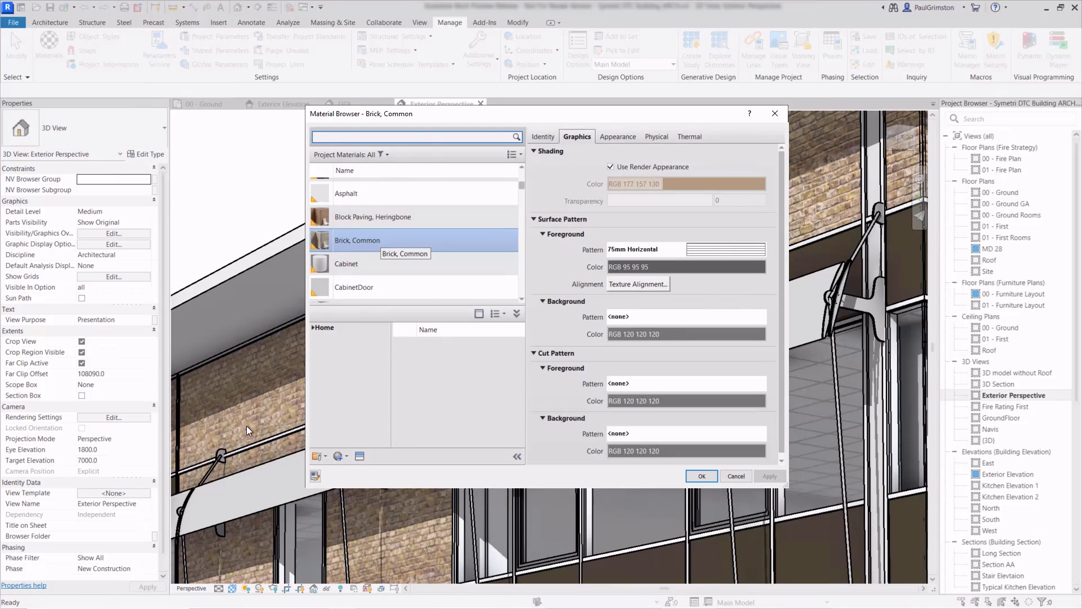
{"action": "left_click", "coordinate": [615, 137]}
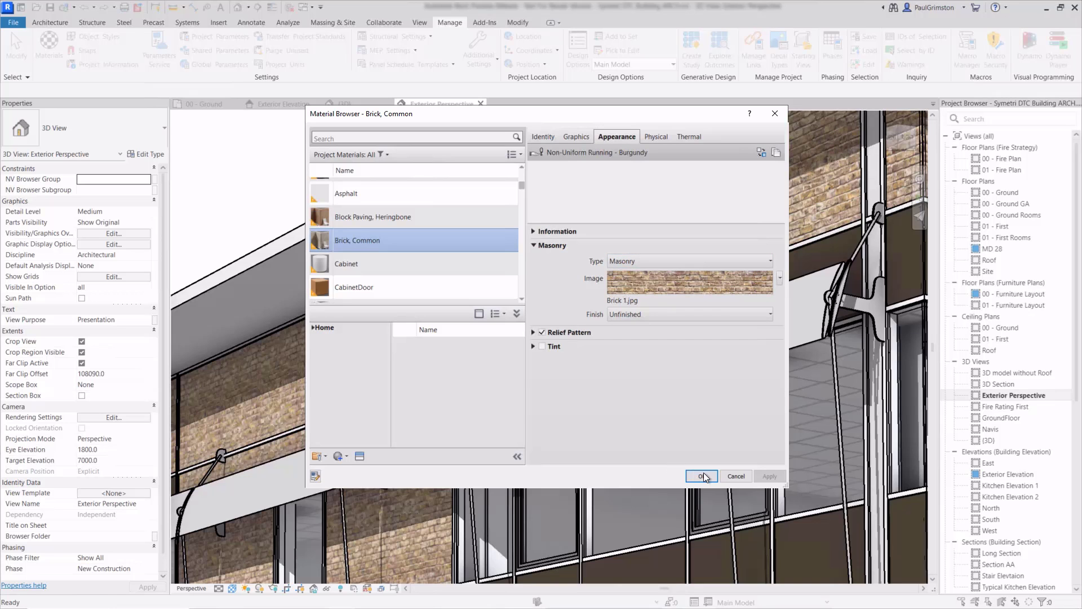
{"action": "left_click", "coordinate": [734, 476]}
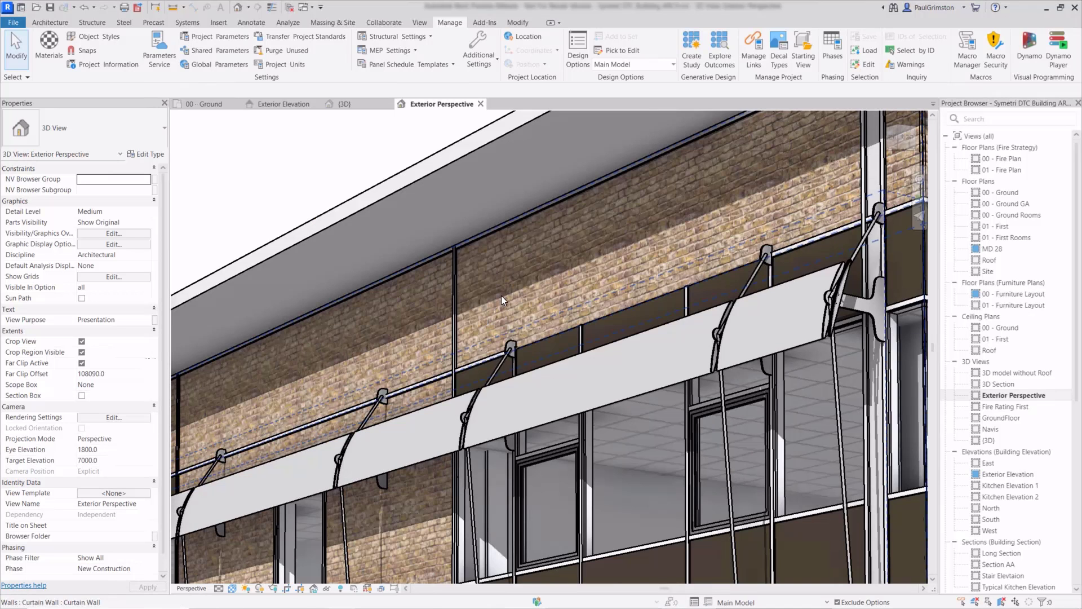
{"action": "scroll", "coordinate": [524, 302], "scroll_direction": "up", "scroll_amount": 2}
{"action": "scroll", "coordinate": [530, 303], "scroll_direction": "down", "scroll_amount": 4}
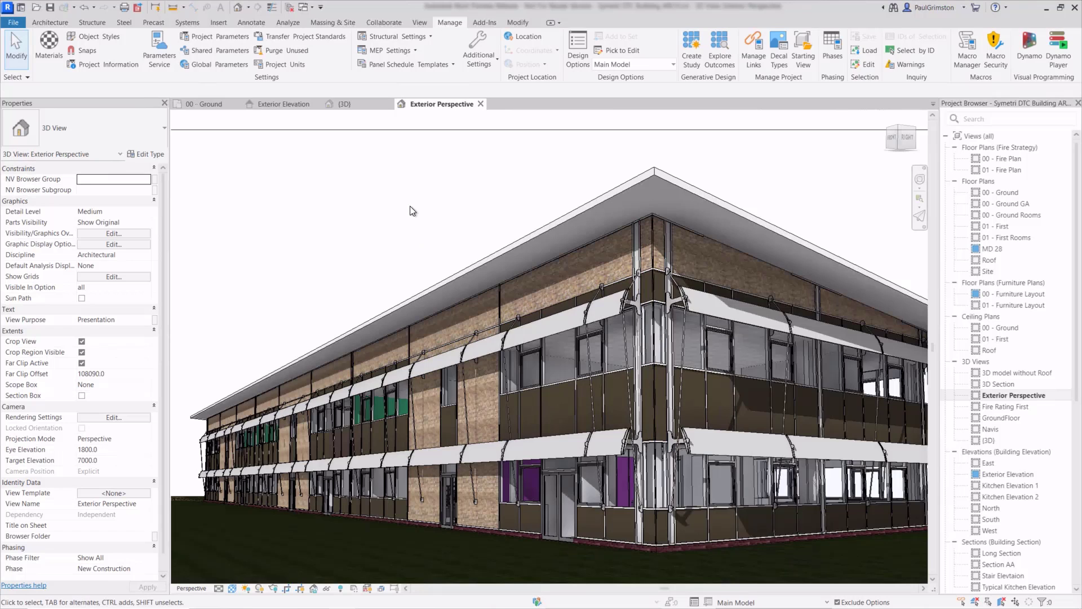
- Switch to the Exterior Elevation view and set its visual style to Textures
{"action": "left_click", "coordinate": [276, 104]}
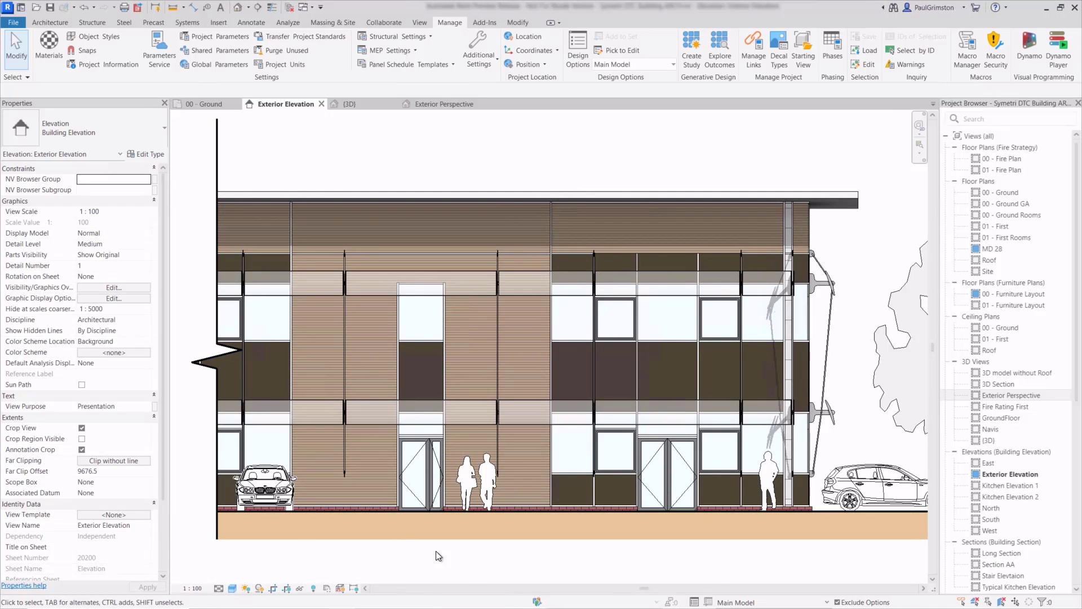
{"action": "left_click", "coordinate": [233, 588]}
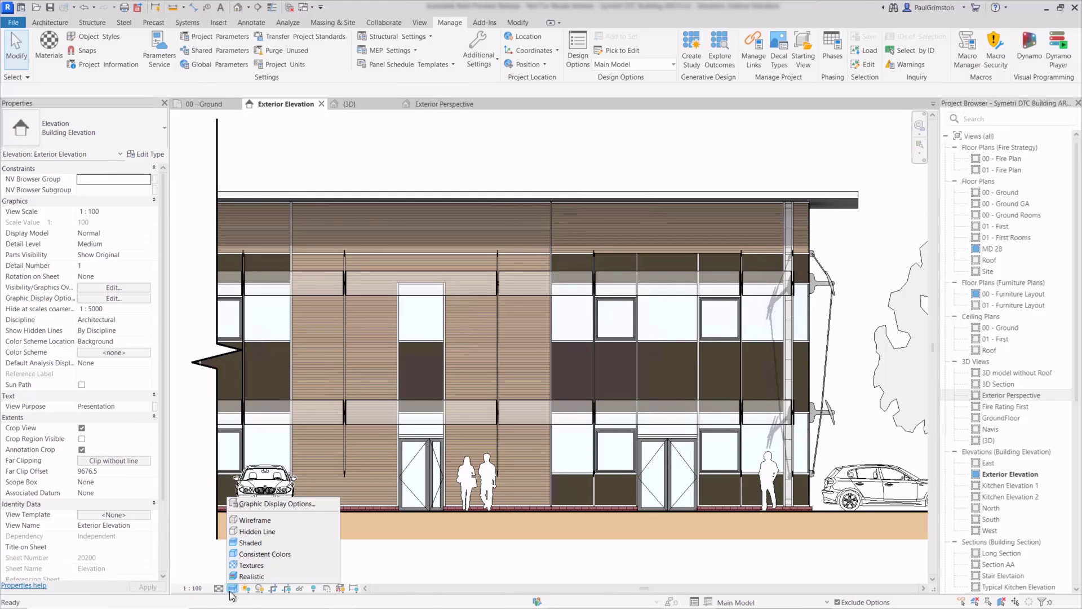
{"action": "left_click", "coordinate": [271, 567]}
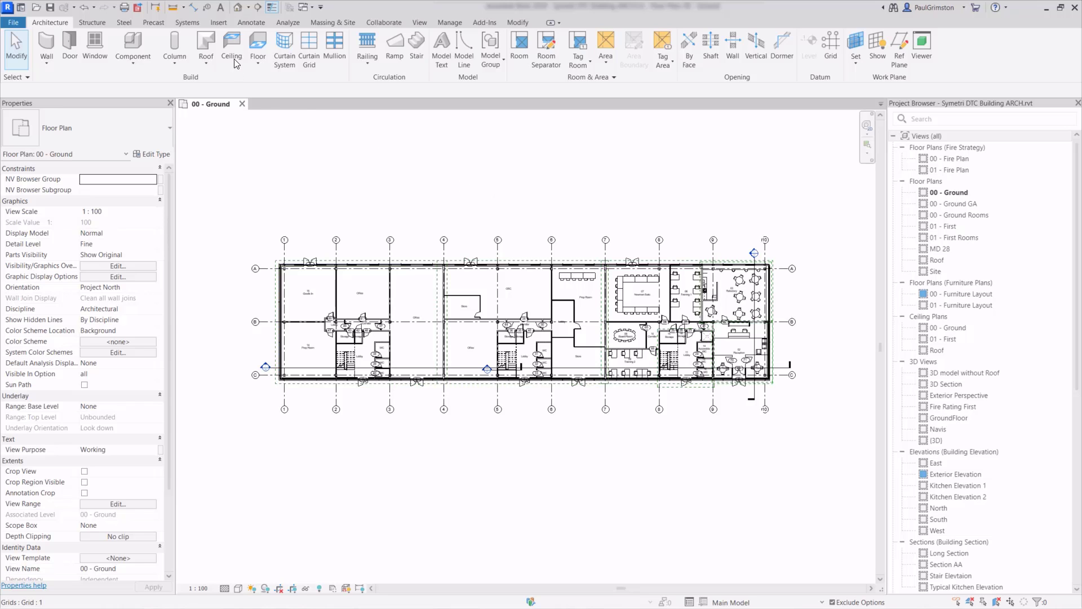
- Start linking a coordination model from Autodesk Docs into the 00 - Ground floor plan
{"action": "left_click", "coordinate": [219, 22]}
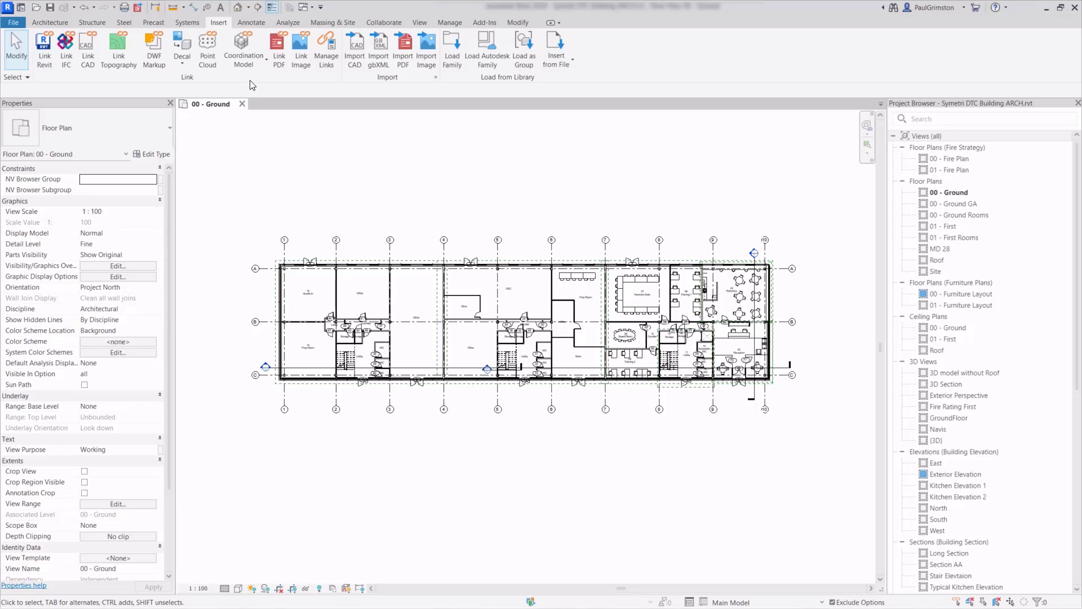
{"action": "left_click", "coordinate": [258, 65]}
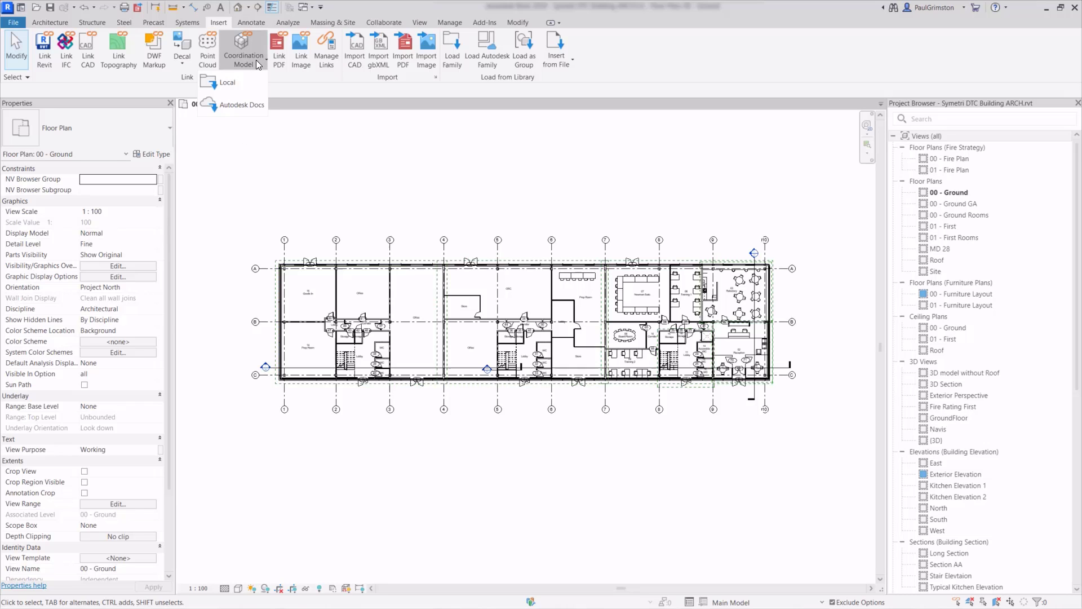
{"action": "left_click", "coordinate": [252, 108]}
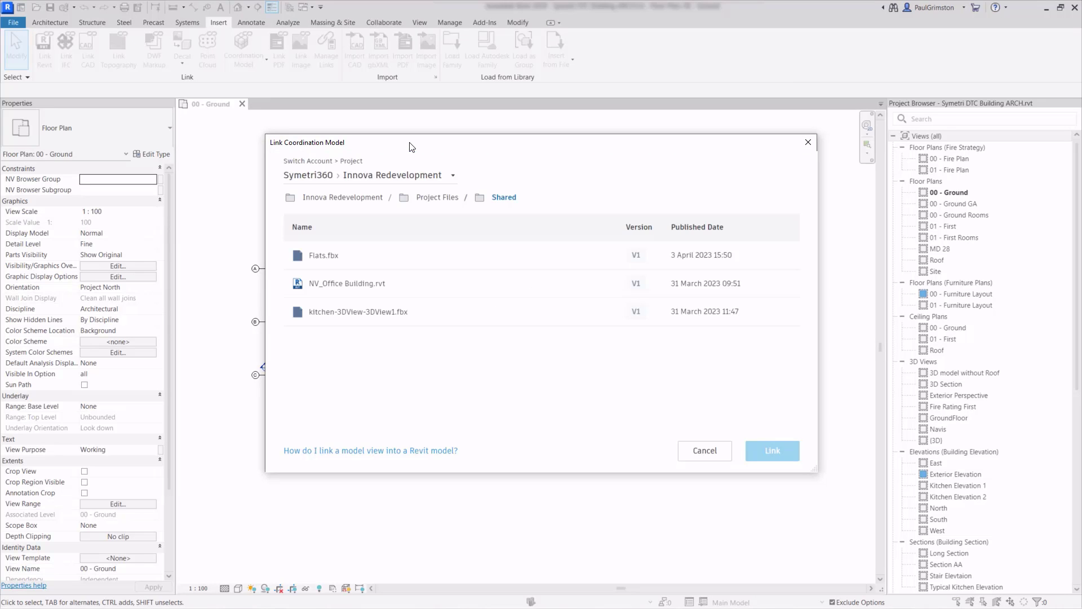
- Look through the available Symetri360 projects and the Project Files and Shared folders of Innova Redevelopment
{"action": "left_click", "coordinate": [452, 176]}
{"action": "left_click_drag", "start_coordinate": [482, 225], "coordinate": [471, 203]}
{"action": "scroll", "coordinate": [475, 303], "scroll_direction": "down", "scroll_amount": 3}
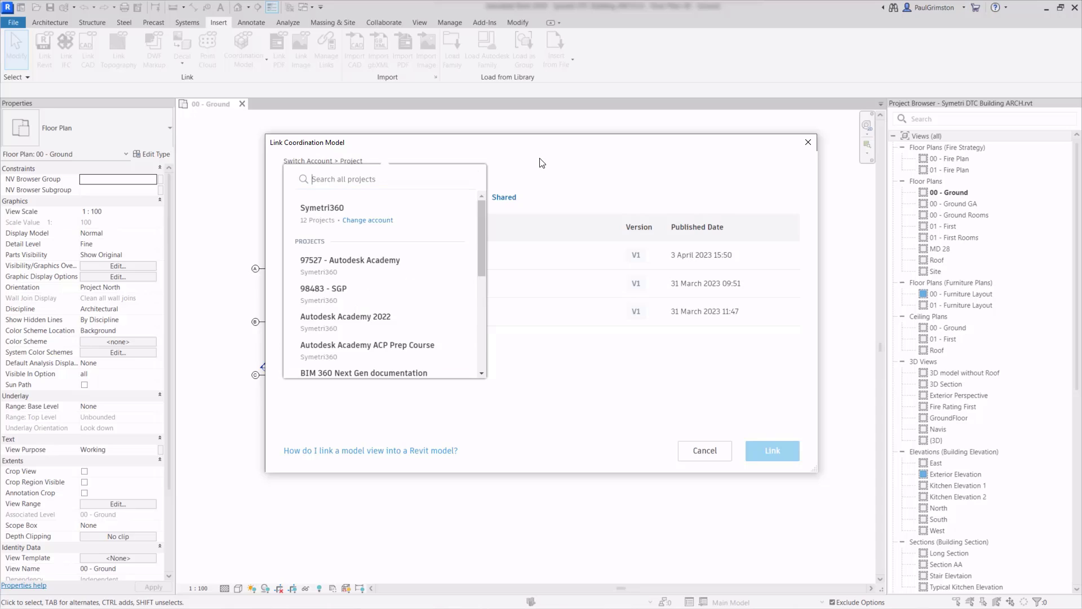
{"action": "left_click", "coordinate": [537, 174]}
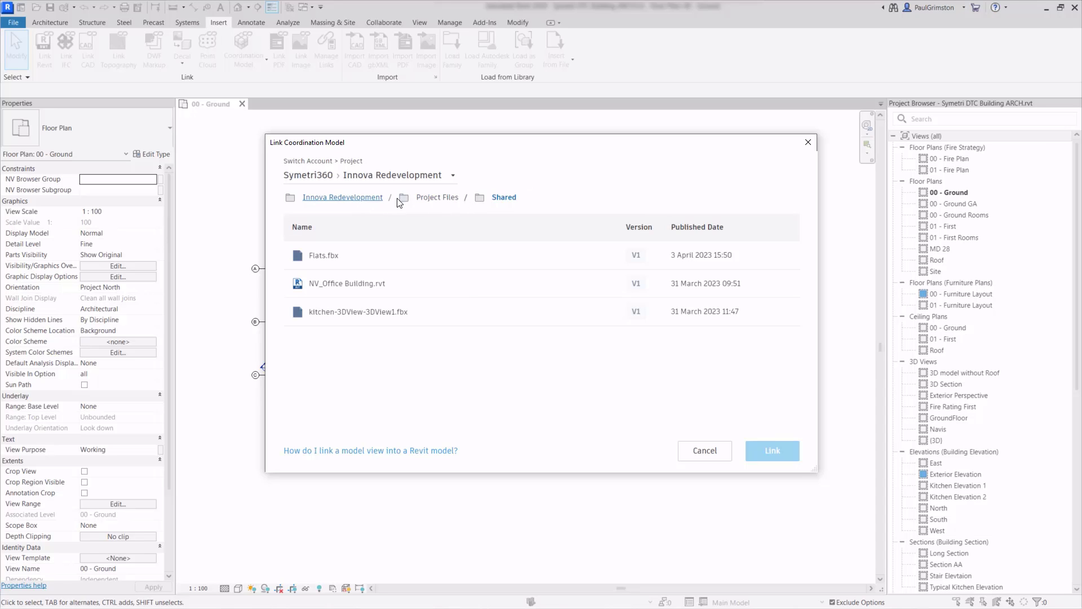
{"action": "left_click", "coordinate": [424, 198]}
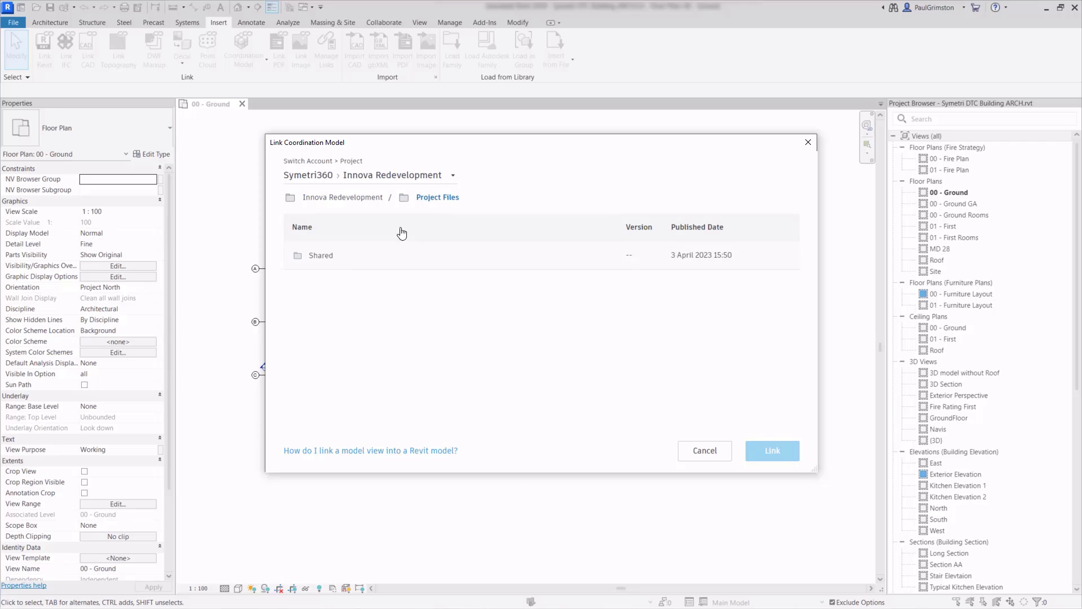
{"action": "left_click", "coordinate": [332, 256]}
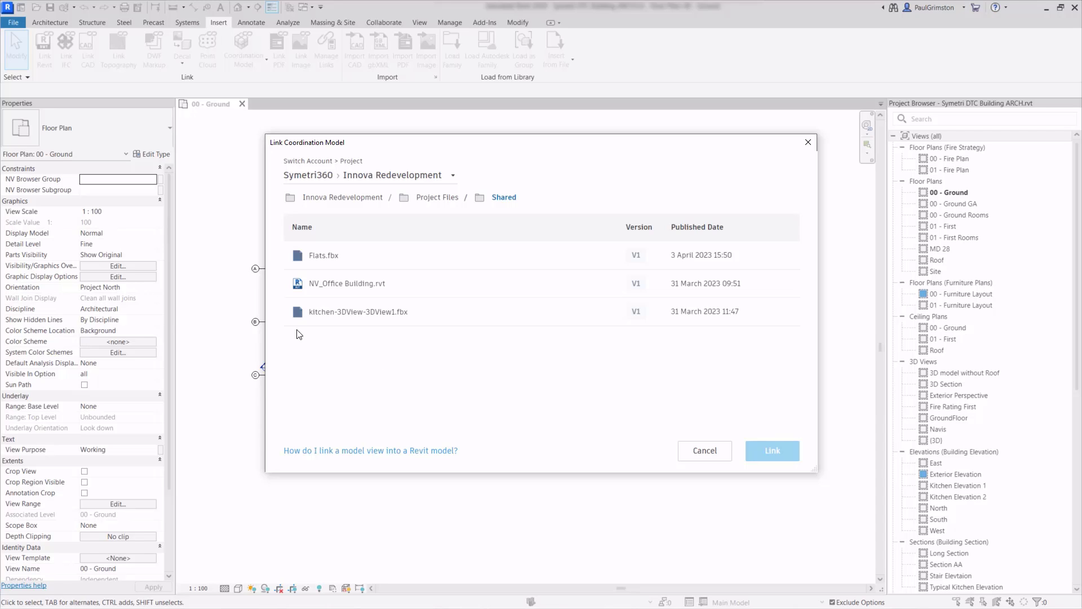
- Preview the {3D} view of NV_Office Building.rvt from another angle and return to the Shared folder's file list
{"action": "left_click", "coordinate": [356, 284]}
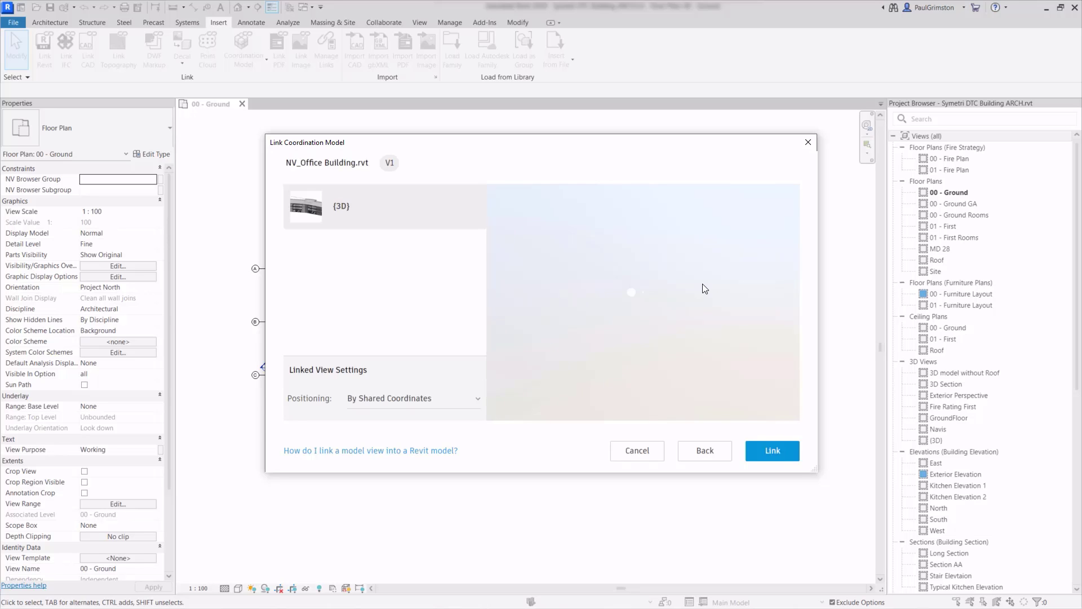
{"action": "left_click_drag", "start_coordinate": [709, 316], "coordinate": [669, 326]}
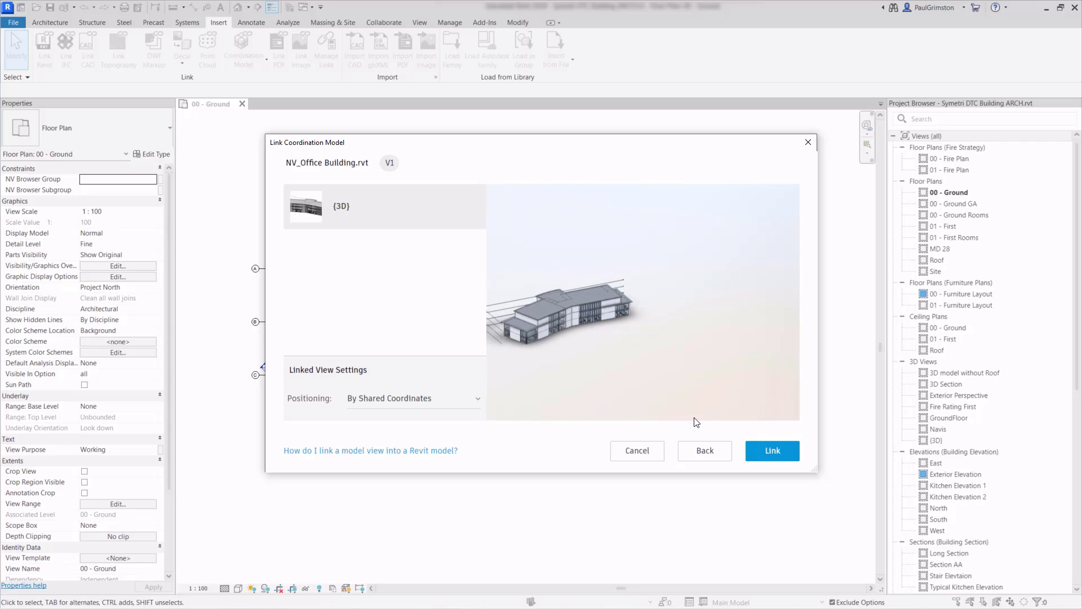
{"action": "left_click", "coordinate": [704, 451]}
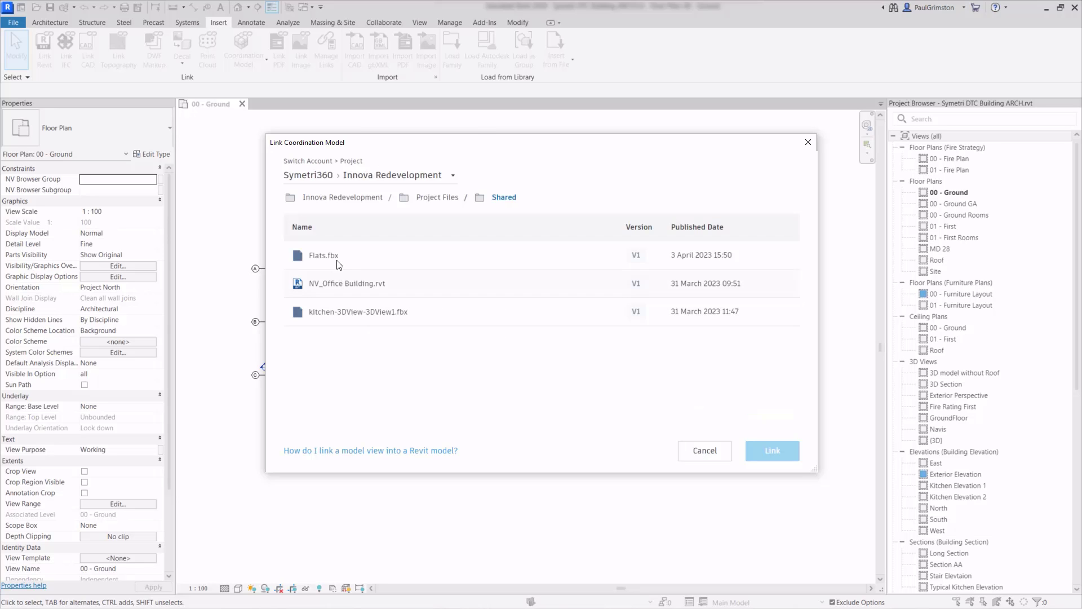
- Preview the Flats.fbx scene from another angle, check its positioning options, and return to the Shared folder's file list
{"action": "left_click", "coordinate": [336, 257]}
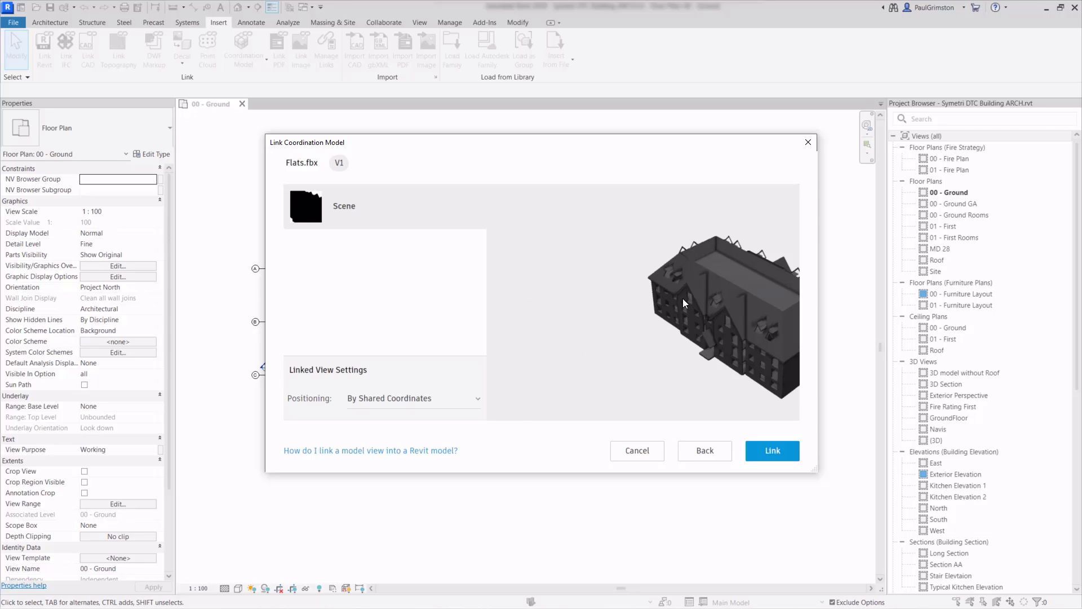
{"action": "mouse_move", "coordinate": [682, 299]}
{"action": "left_mouse_down"}
{"action": "mouse_move", "coordinate": [646, 290]}
{"action": "mouse_move", "coordinate": [600, 300]}
{"action": "mouse_move", "coordinate": [750, 290]}
{"action": "left_mouse_up"}
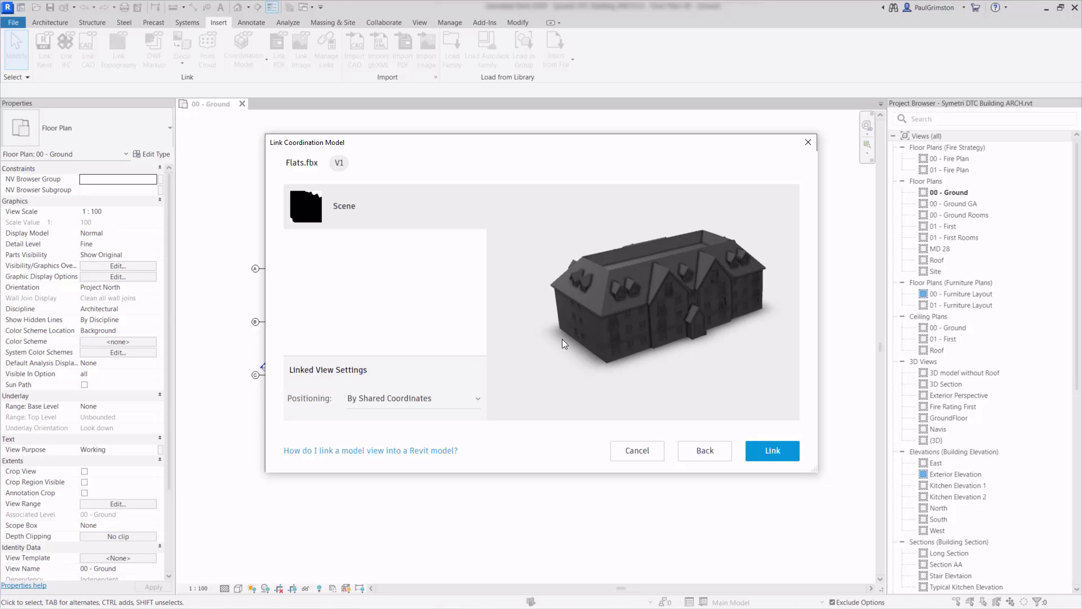
{"action": "left_click", "coordinate": [478, 398]}
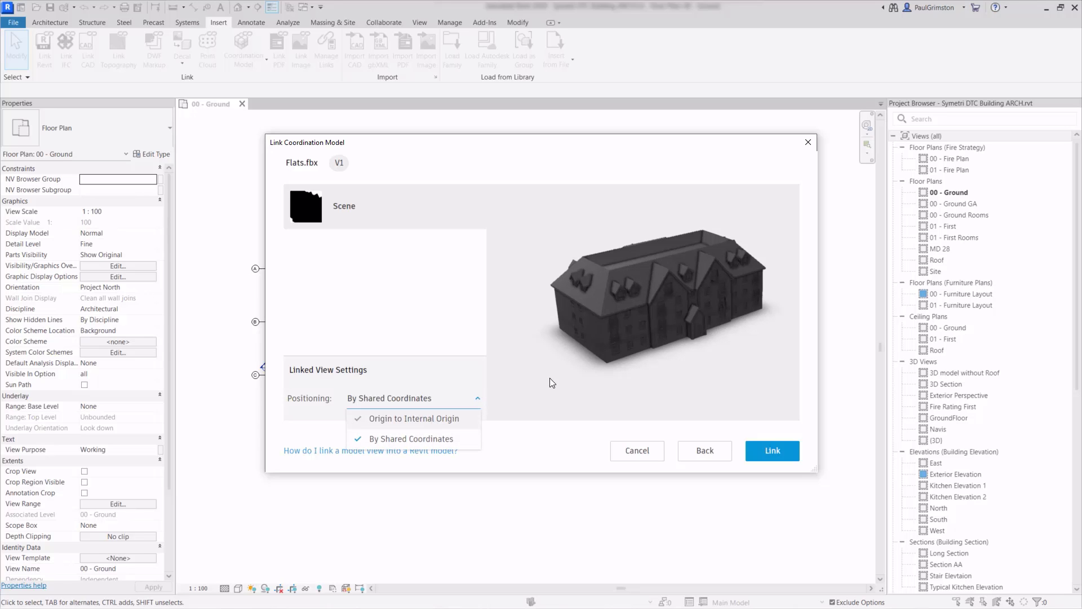
{"action": "left_click", "coordinate": [529, 384]}
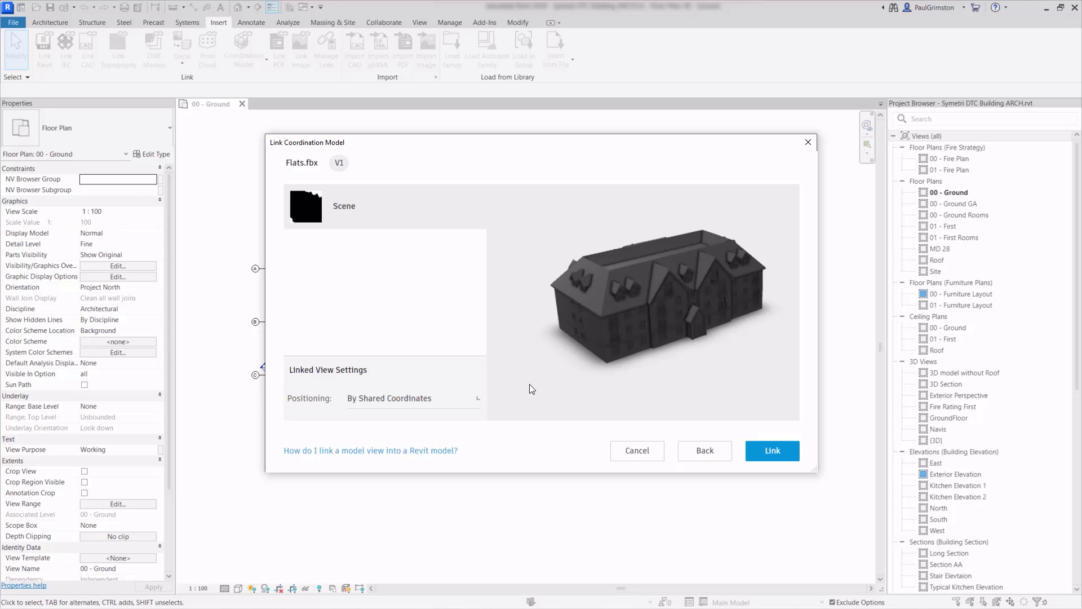
{"action": "left_click", "coordinate": [705, 450]}
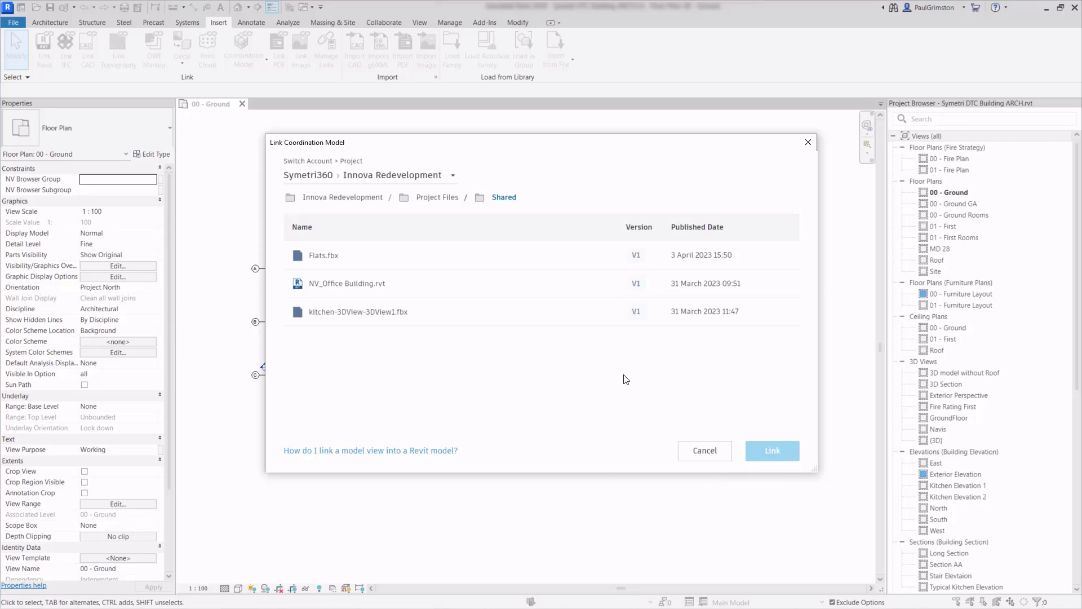
- Link the {3D} view of NV_Office Building.rvt into the 00 - Ground floor plan, positioned By Shared Coordinates
{"action": "left_click", "coordinate": [354, 283]}
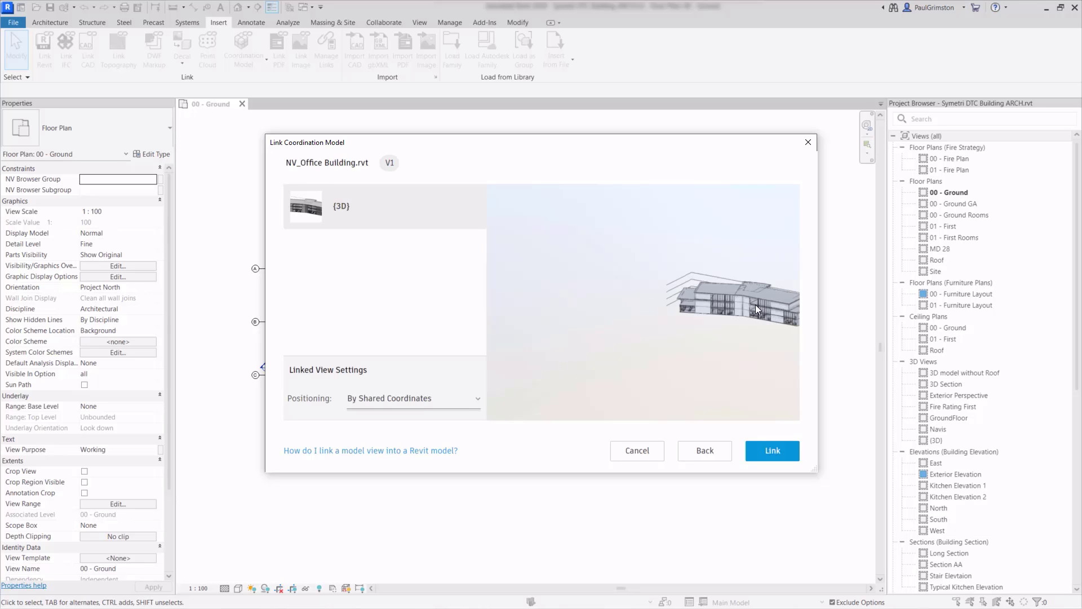
{"action": "left_click", "coordinate": [769, 452]}
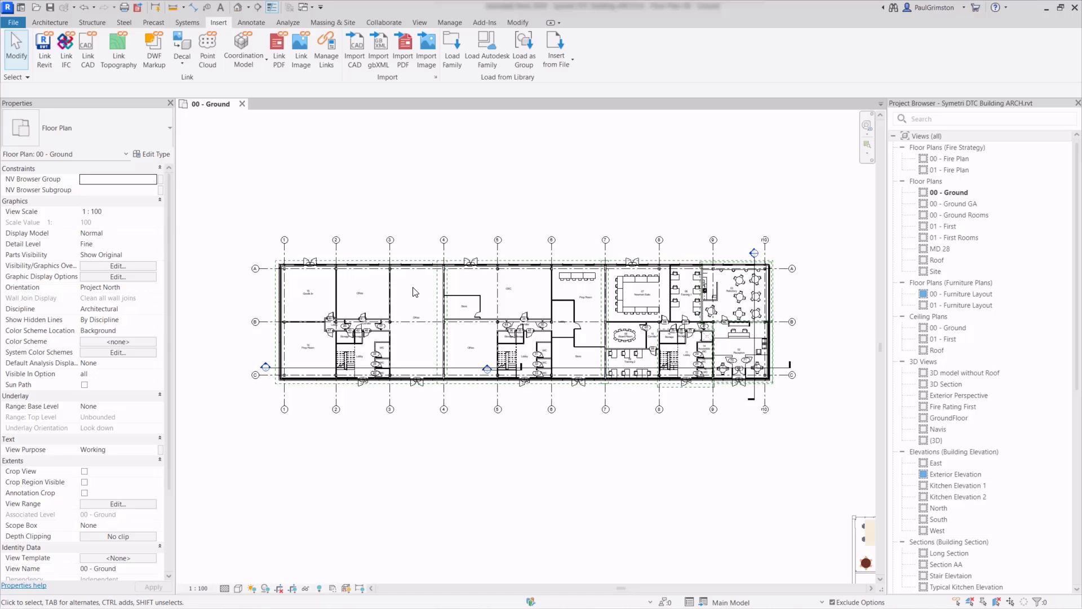
{"action": "scroll", "coordinate": [415, 291], "scroll_direction": "down", "scroll_amount": 4}
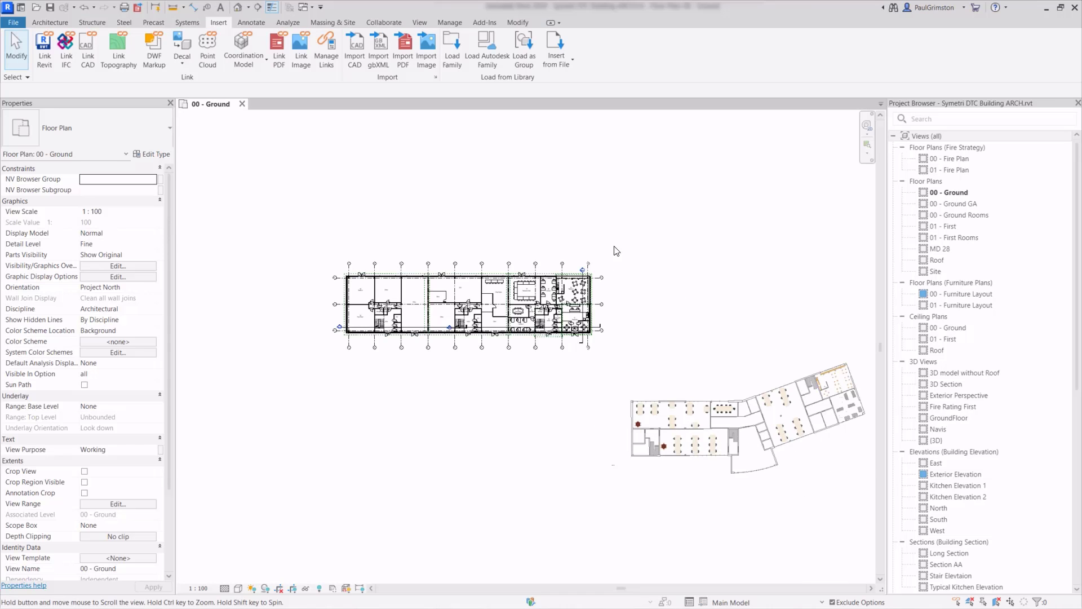
{"action": "scroll", "coordinate": [586, 244], "scroll_direction": "down", "scroll_amount": 2}
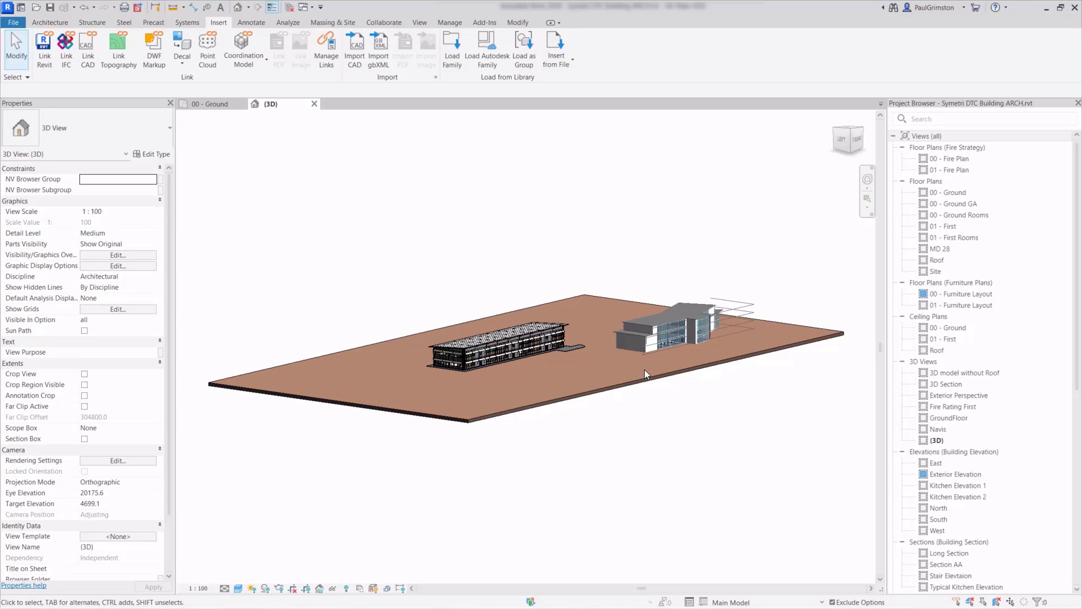
- Examine the linked office building beside the host building in the {3D} view and select the coordination model
{"action": "middle_click_drag", "start_coordinate": [641, 371], "coordinate": [568, 371], "text": "shift"}
{"action": "scroll", "coordinate": [633, 377], "scroll_direction": "up", "scroll_amount": 6}
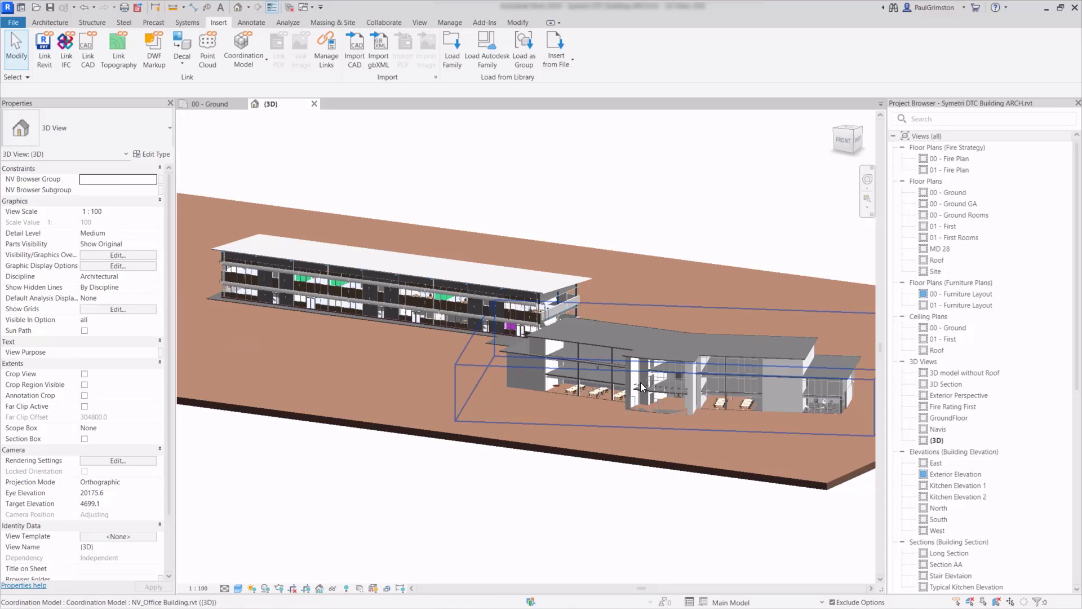
{"action": "scroll", "coordinate": [640, 382], "scroll_direction": "up", "scroll_amount": 3}
{"action": "middle_click_drag", "start_coordinate": [640, 382], "coordinate": [516, 516], "text": "shift"}
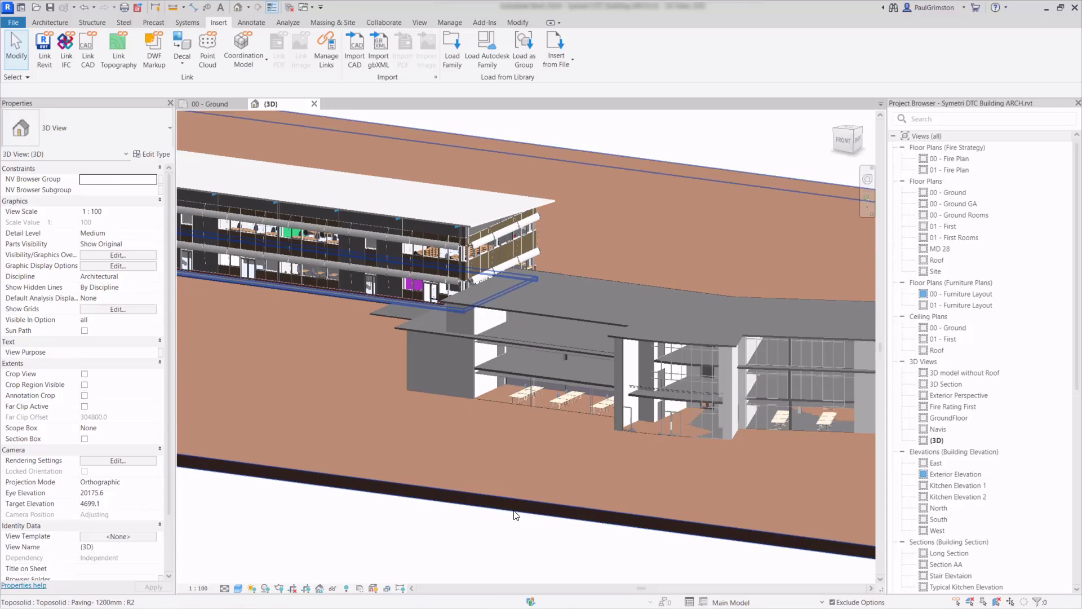
{"action": "left_click", "coordinate": [434, 345]}
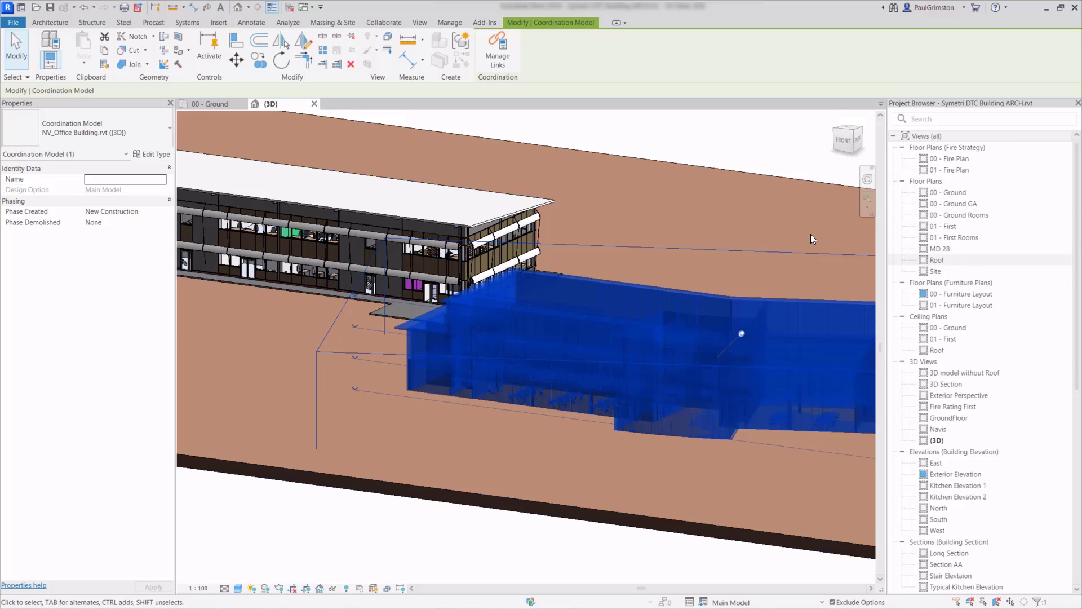
- Open the North elevation and examine the linked office building's facade next to the host building
{"action": "left_click", "coordinate": [940, 508]}
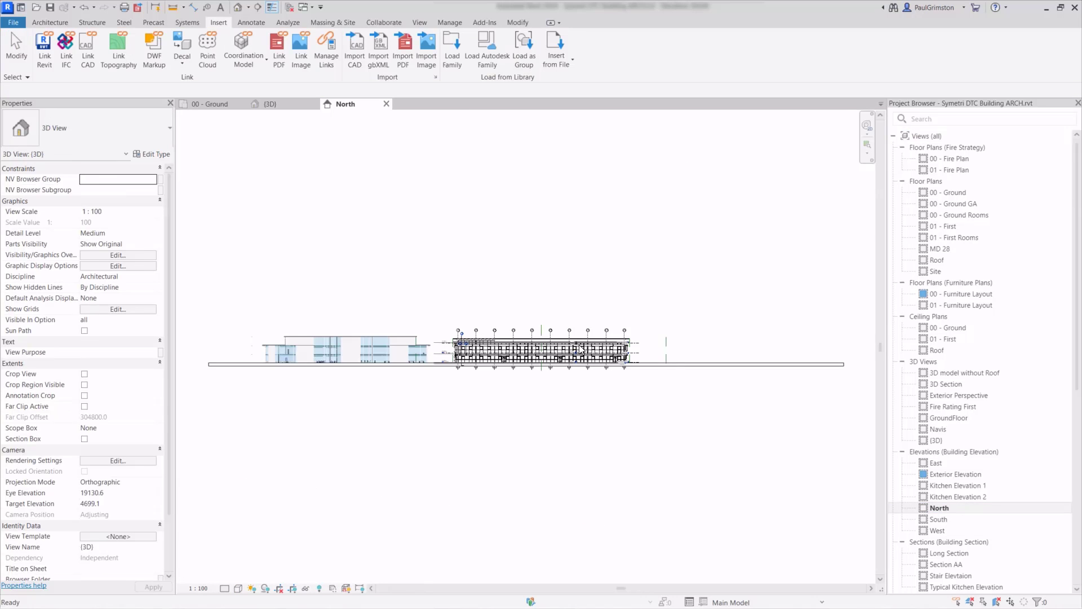
{"action": "scroll", "coordinate": [414, 348], "scroll_direction": "up", "scroll_amount": 5}
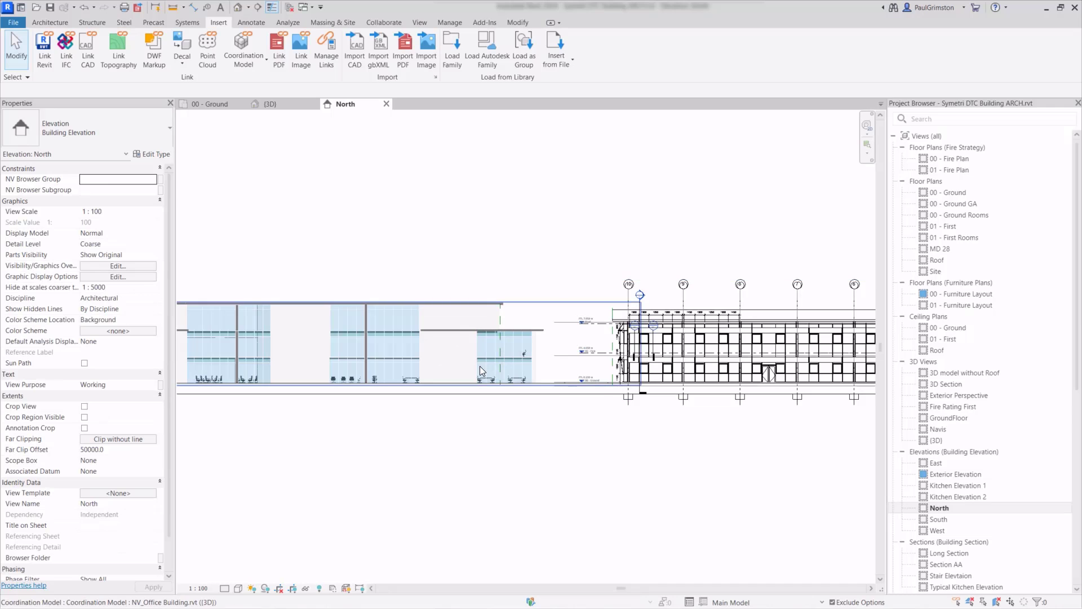
{"action": "scroll", "coordinate": [480, 369], "scroll_direction": "up", "scroll_amount": 2}
{"action": "scroll", "coordinate": [480, 370], "scroll_direction": "up", "scroll_amount": 1}
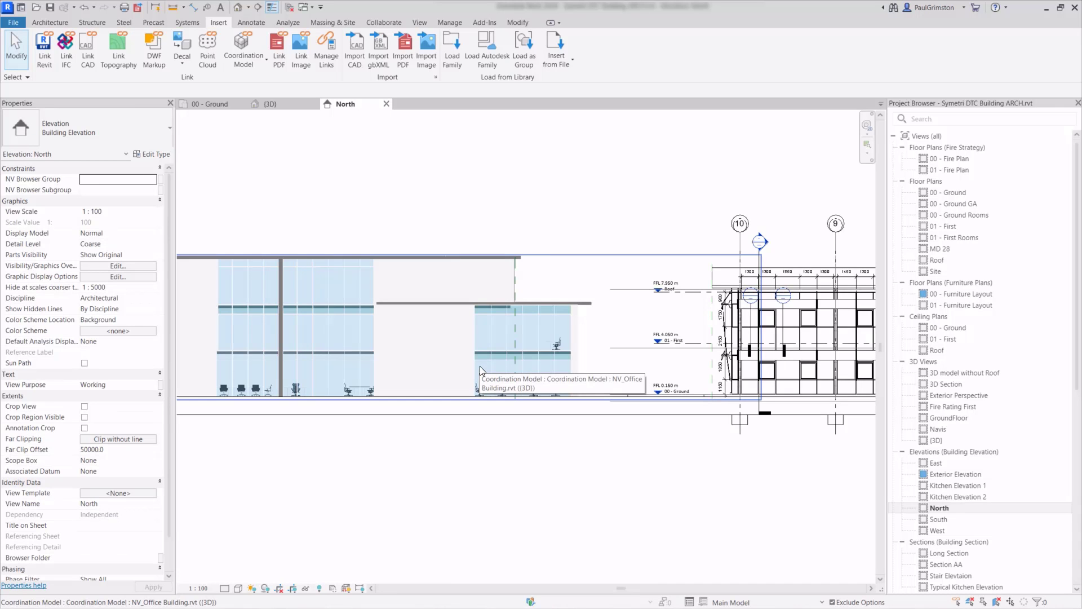
{"action": "scroll", "coordinate": [422, 361], "scroll_direction": "up", "scroll_amount": 2}
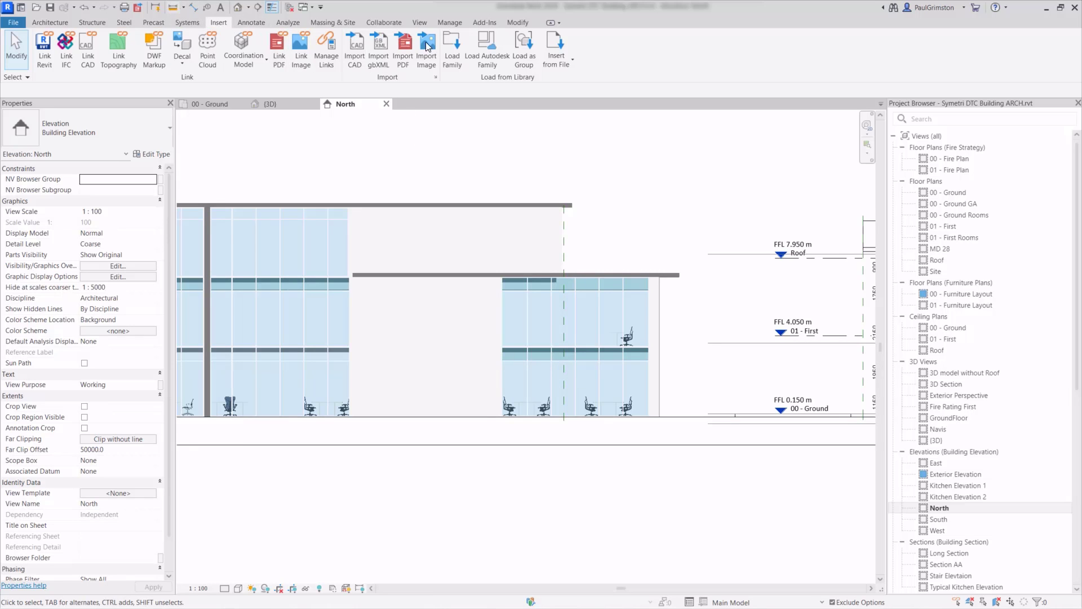
- Try measuring between points on the linked office building's upper and lower roofs in the North elevation
{"action": "left_click", "coordinate": [515, 24]}
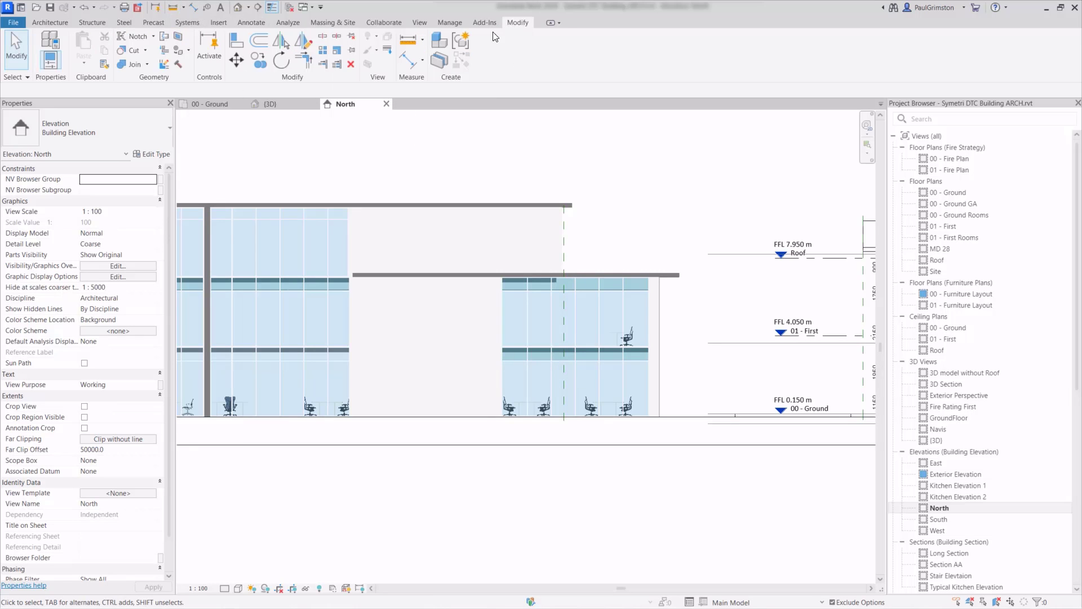
{"action": "left_click", "coordinate": [410, 39]}
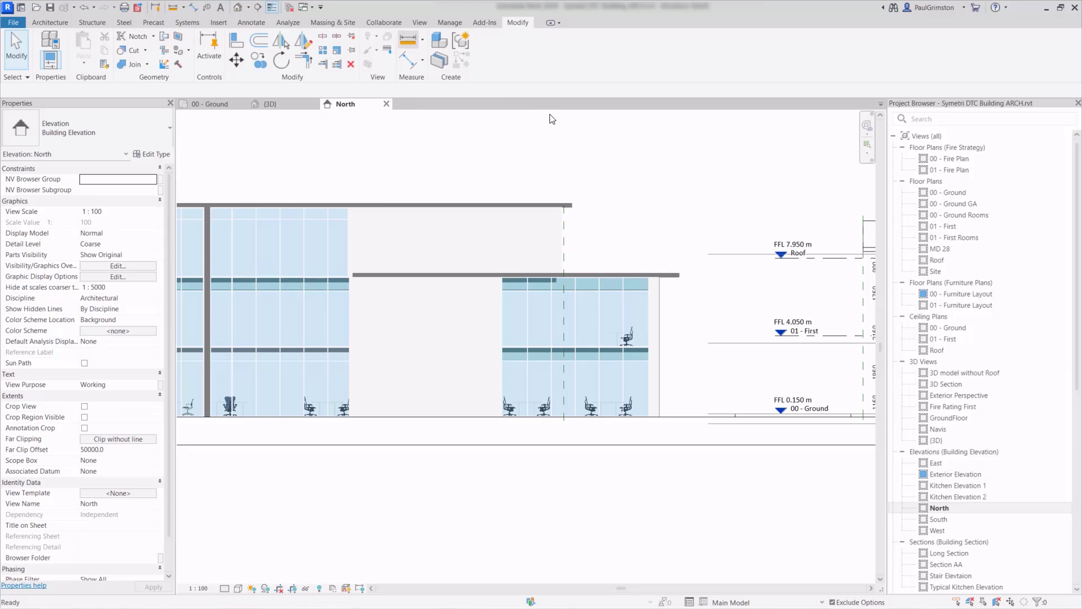
{"action": "left_click", "coordinate": [573, 207]}
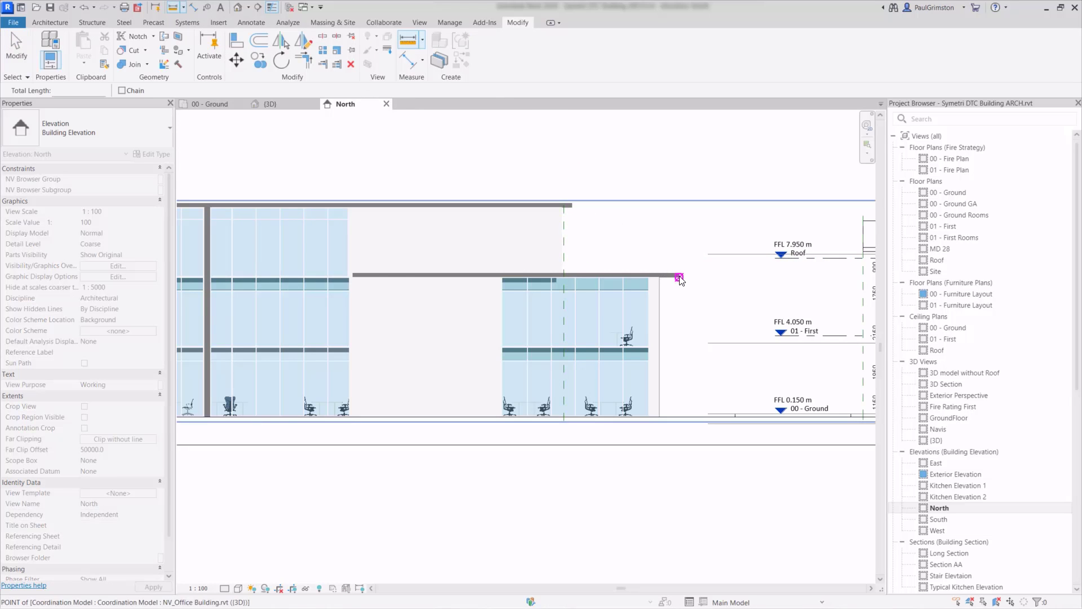
{"action": "left_click", "coordinate": [636, 290]}
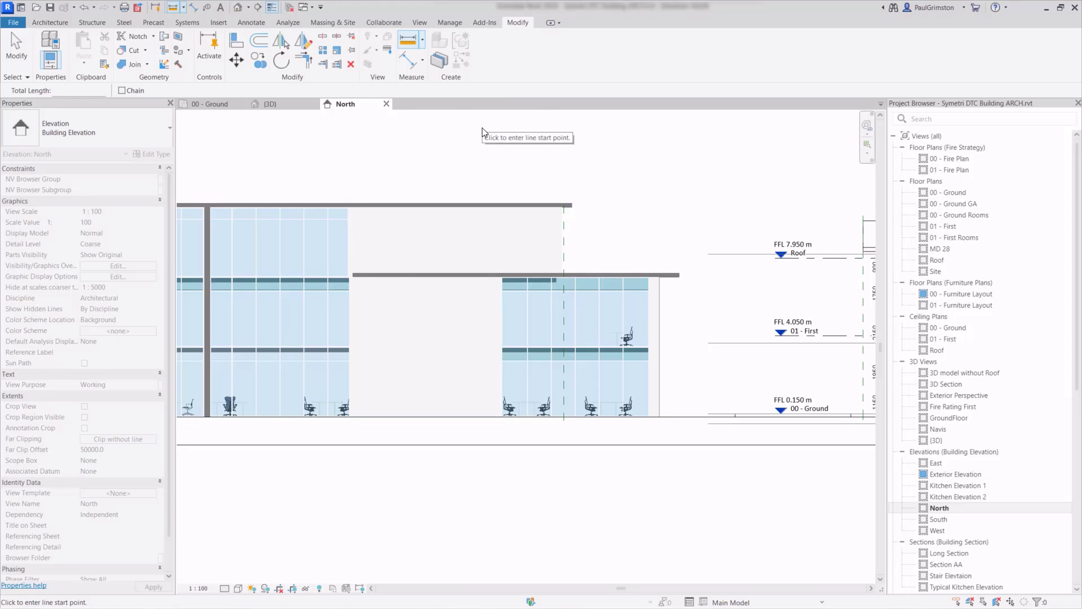
- Select an internal door beside the stair of the linked model in the 00 - Ground plan and review its properties
{"action": "left_click", "coordinate": [214, 105]}
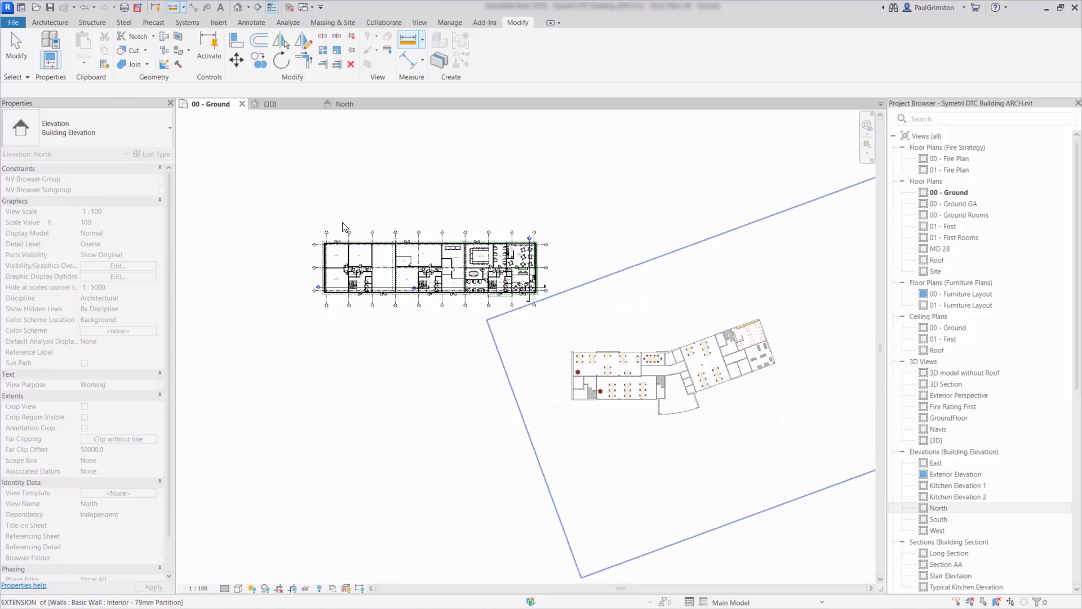
{"action": "scroll", "coordinate": [585, 355], "scroll_direction": "up", "scroll_amount": 3}
{"action": "left_click", "coordinate": [27, 49]}
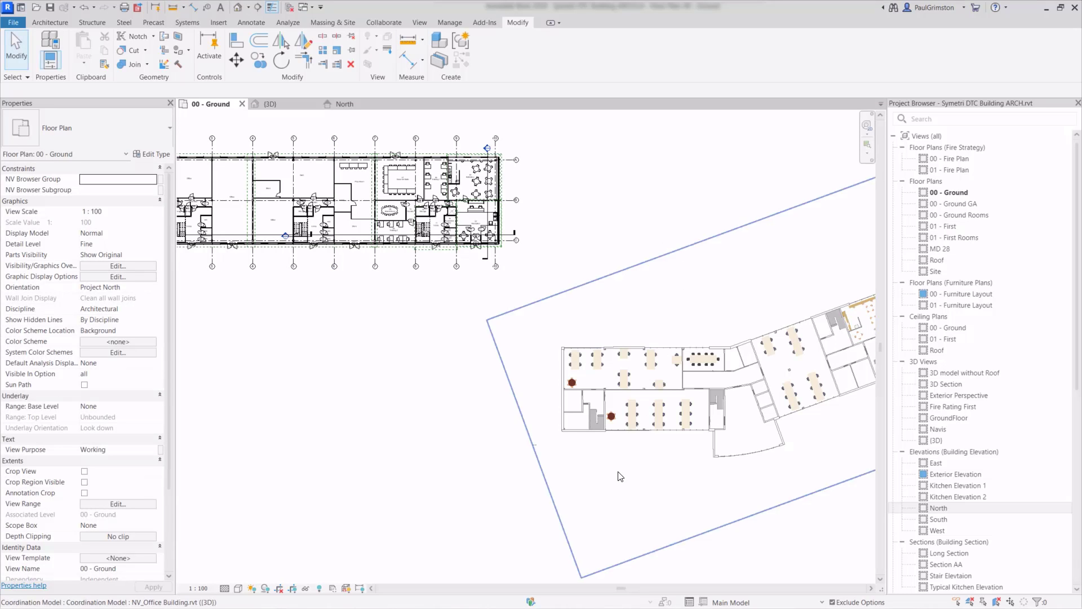
{"action": "scroll", "coordinate": [641, 477], "scroll_direction": "up", "scroll_amount": 3}
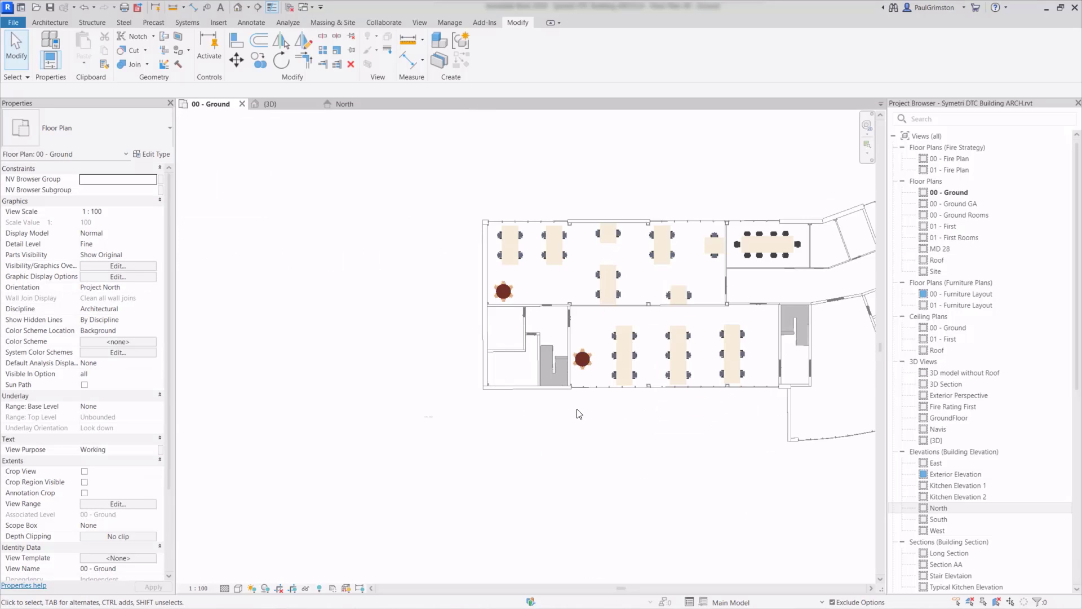
{"action": "scroll", "coordinate": [576, 413], "scroll_direction": "up", "scroll_amount": 3}
{"action": "scroll", "coordinate": [578, 411], "scroll_direction": "up", "scroll_amount": 1}
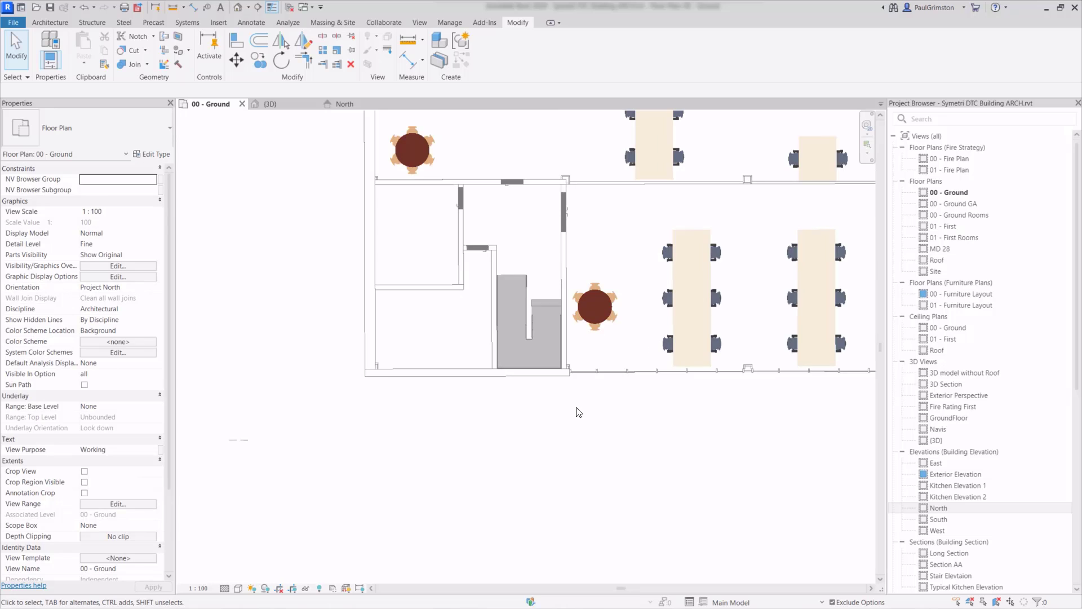
{"action": "left_click", "coordinate": [461, 201]}
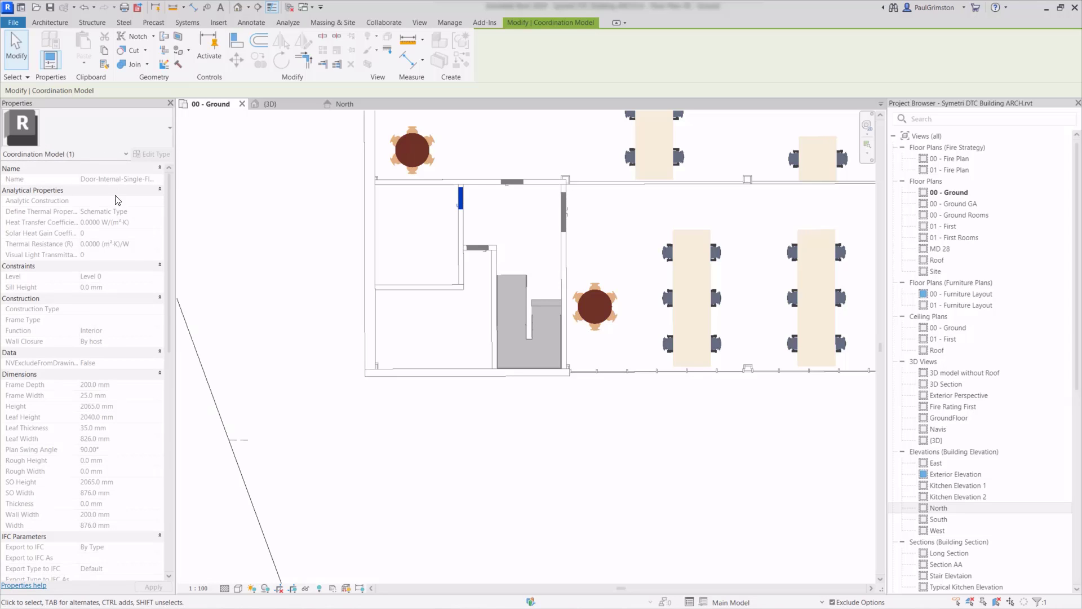
{"action": "scroll", "coordinate": [170, 245], "scroll_direction": "down", "scroll_amount": 5}
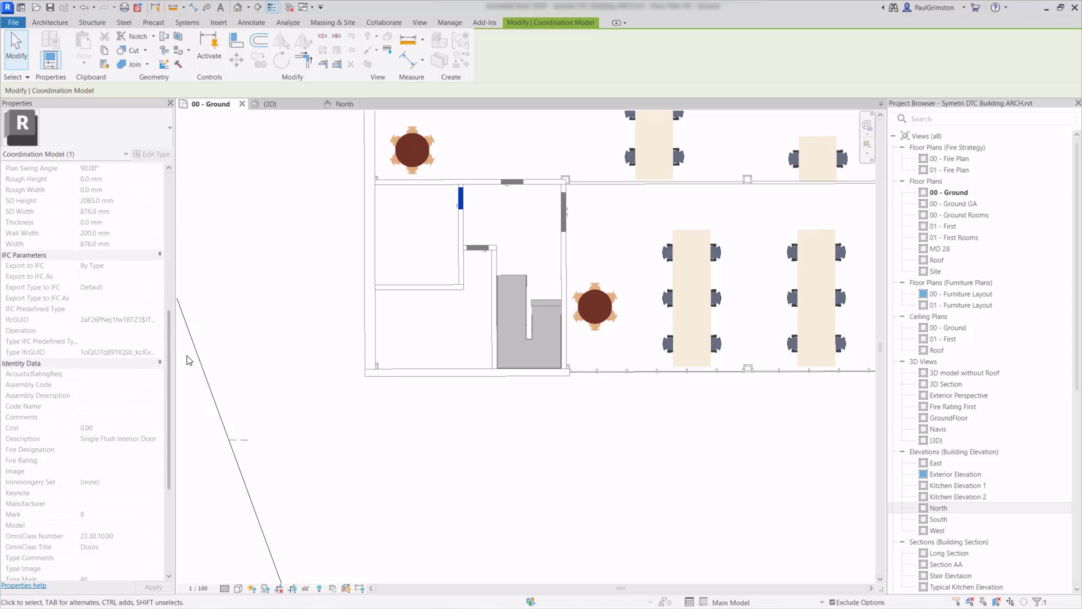
{"action": "scroll", "coordinate": [141, 338], "scroll_direction": "up", "scroll_amount": 5}
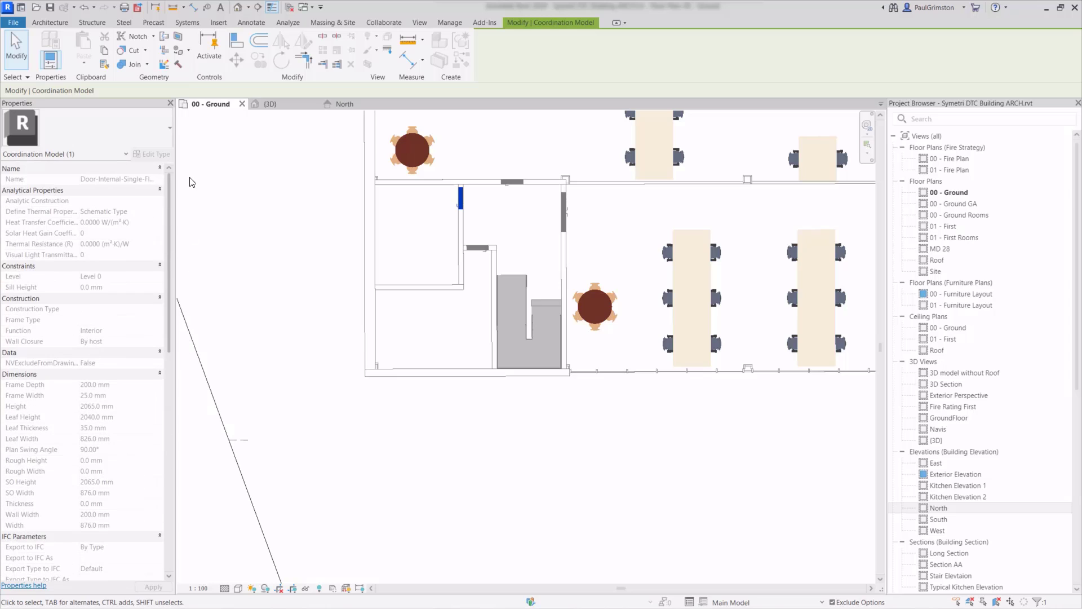
- Select the linked model's lower roof in the North elevation, review its properties, and clear the selection
{"action": "left_click", "coordinate": [346, 104]}
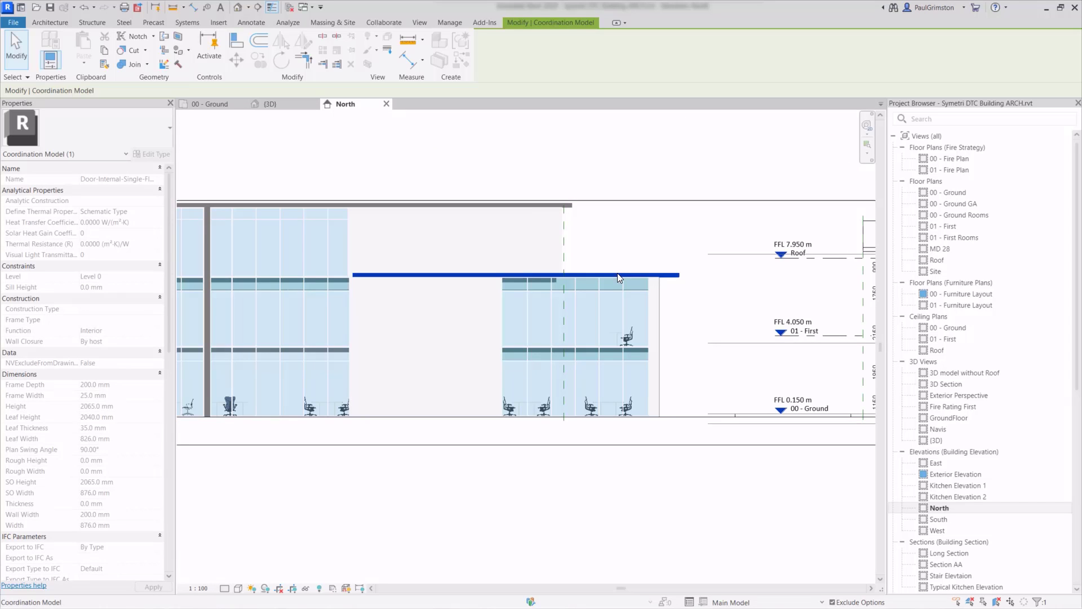
{"action": "left_click", "coordinate": [618, 274]}
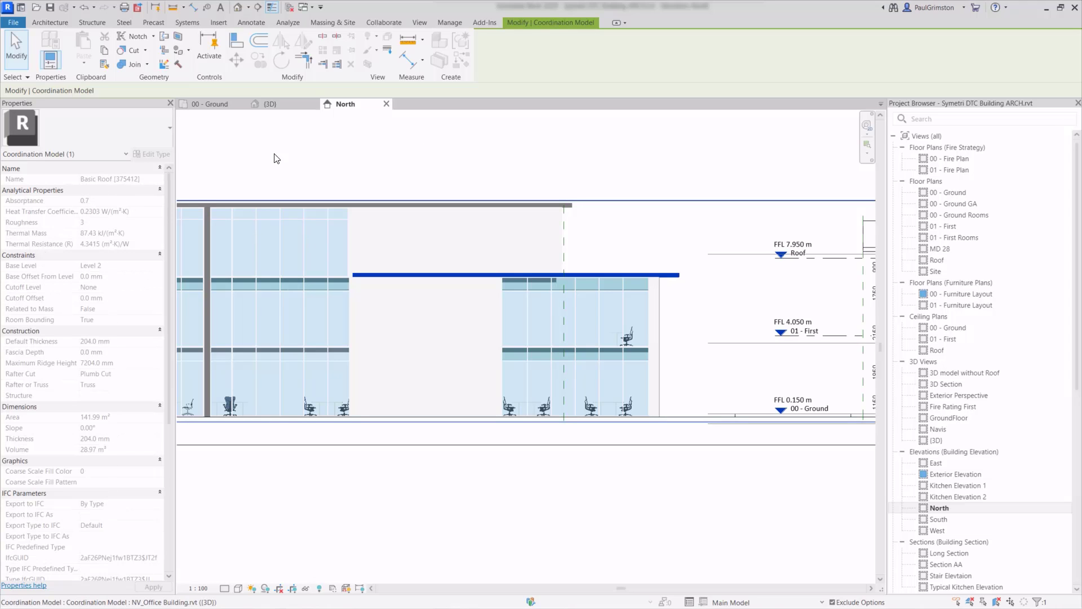
{"action": "left_click", "coordinate": [480, 138]}
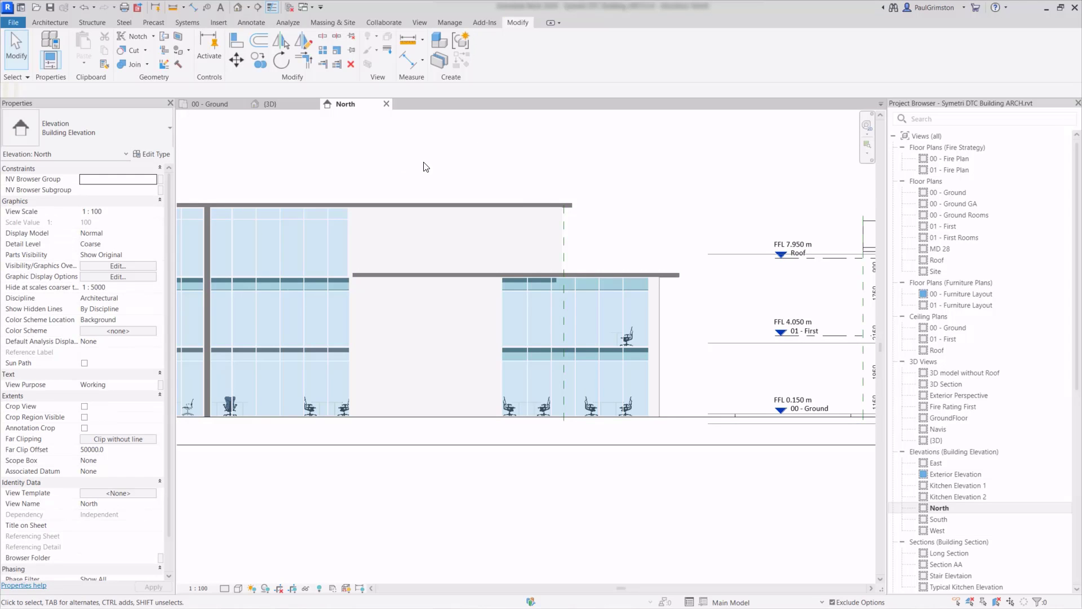
- Check the source options available for linking a coordination model, and close them without choosing one
{"action": "left_click", "coordinate": [215, 22]}
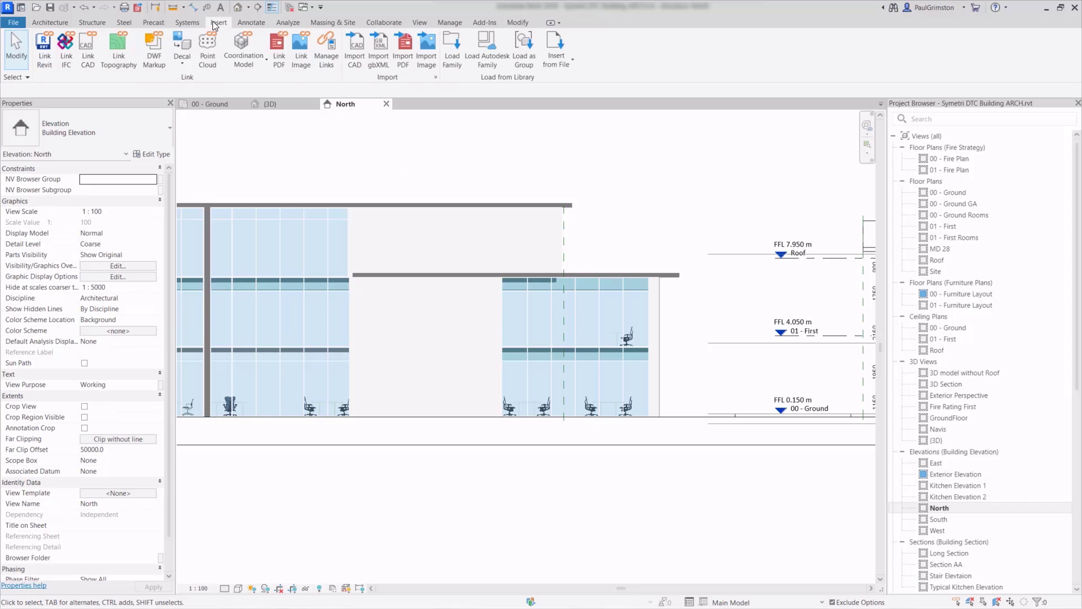
{"action": "left_click", "coordinate": [251, 61]}
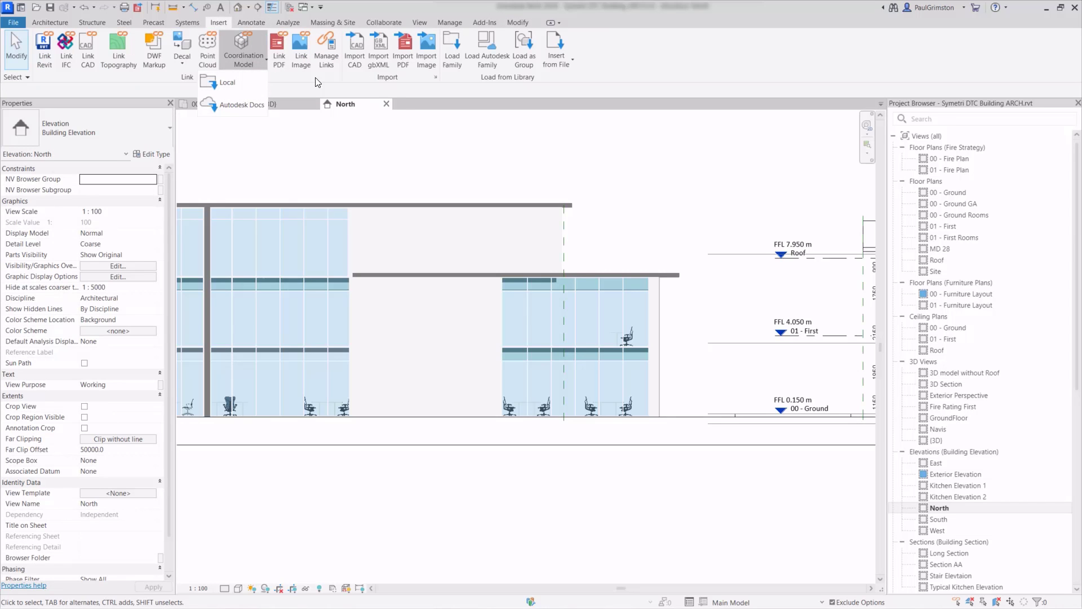
{"action": "left_click", "coordinate": [455, 168]}
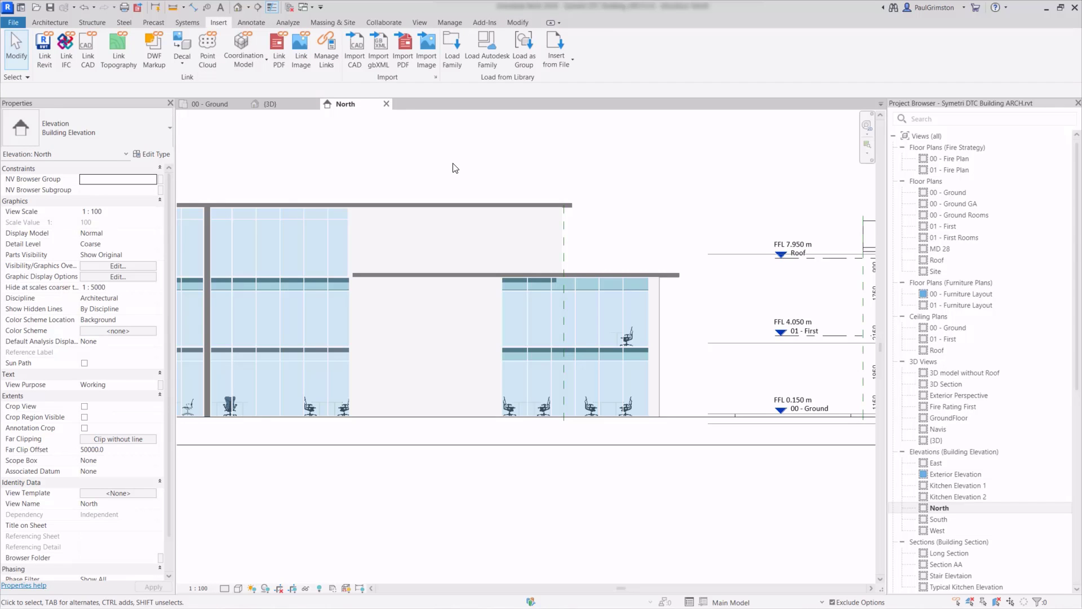